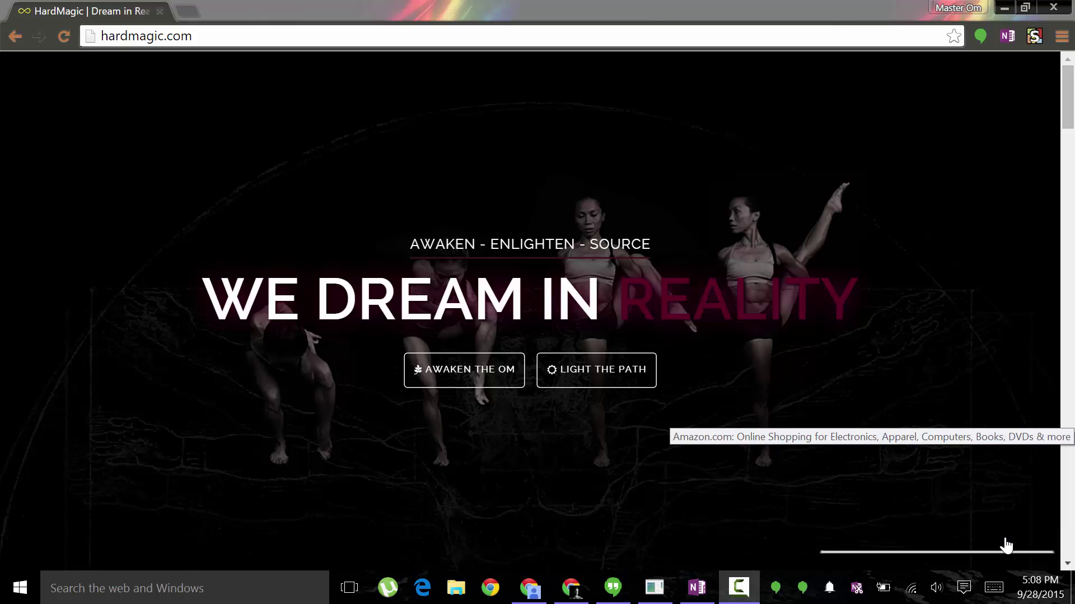
In a new Chrome tab, search Google for 'syncthing'.
left_click(188, 11)
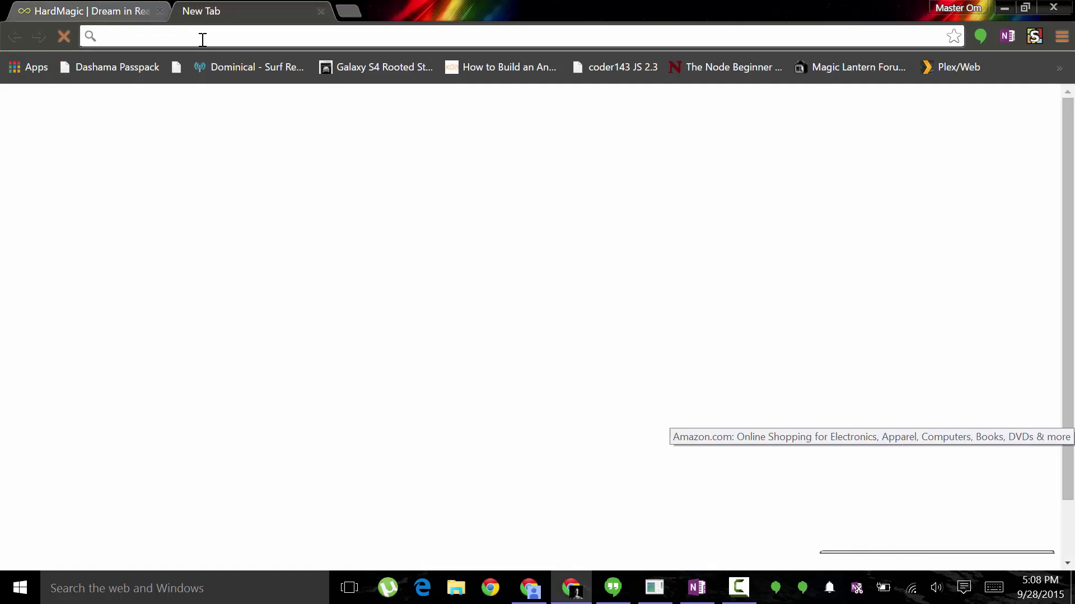
type("google.com")
key("Return")
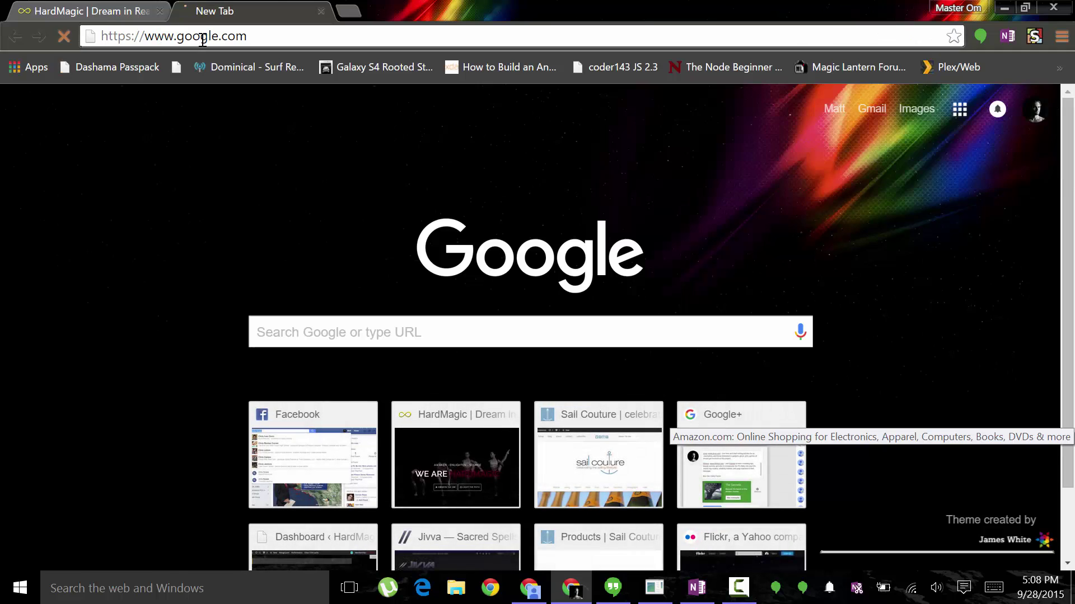
type("sy")
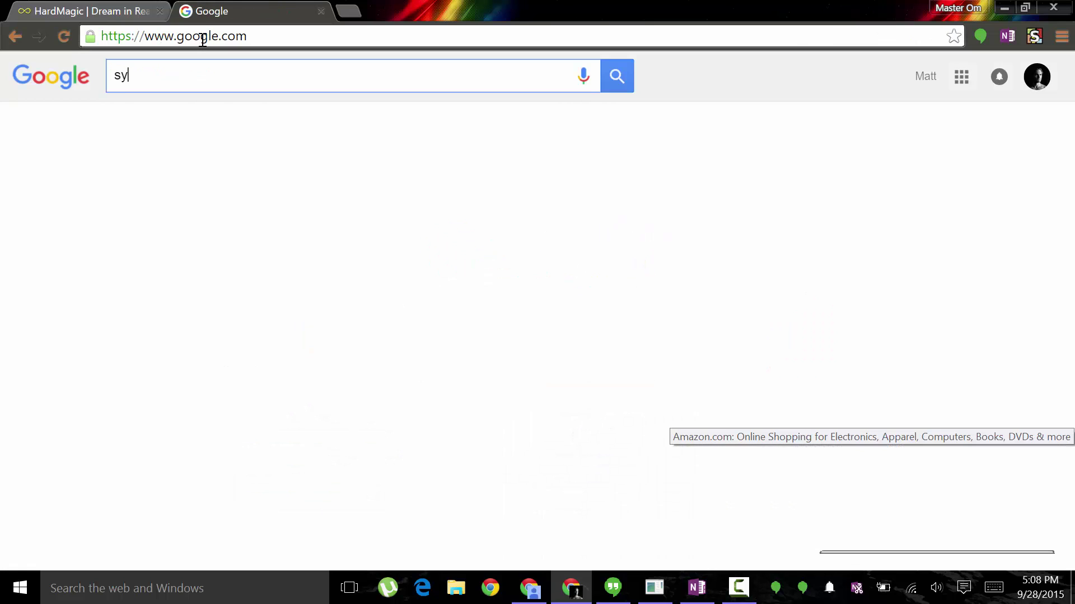
type("ncthing")
key("Return")
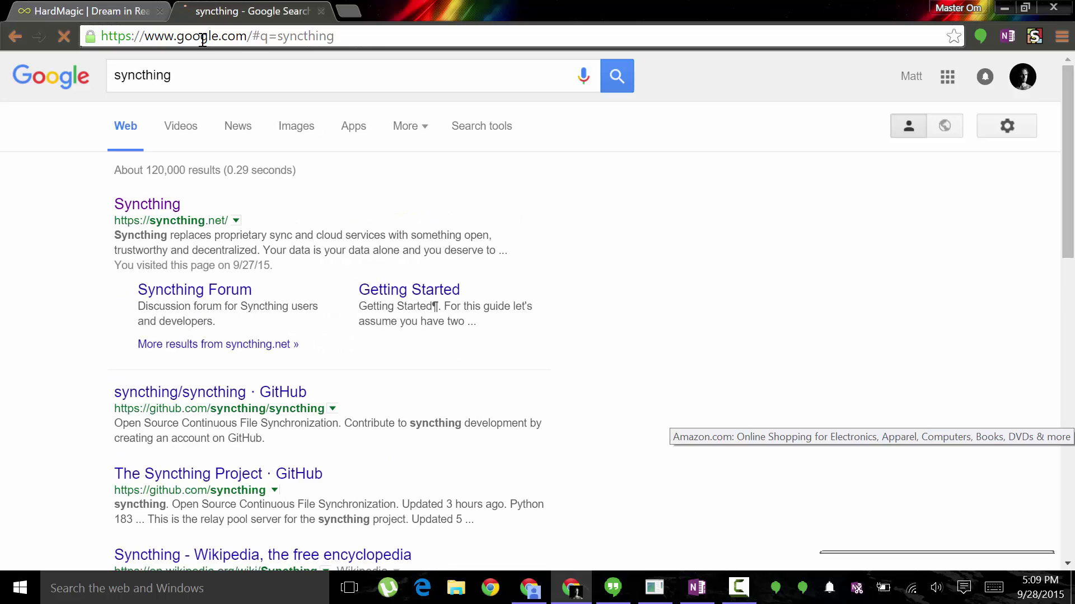
Open syncthing.net, view the v0.11.25 Get Started downloads and the Debian/Ubuntu packages page, then return.
left_click(148, 206)
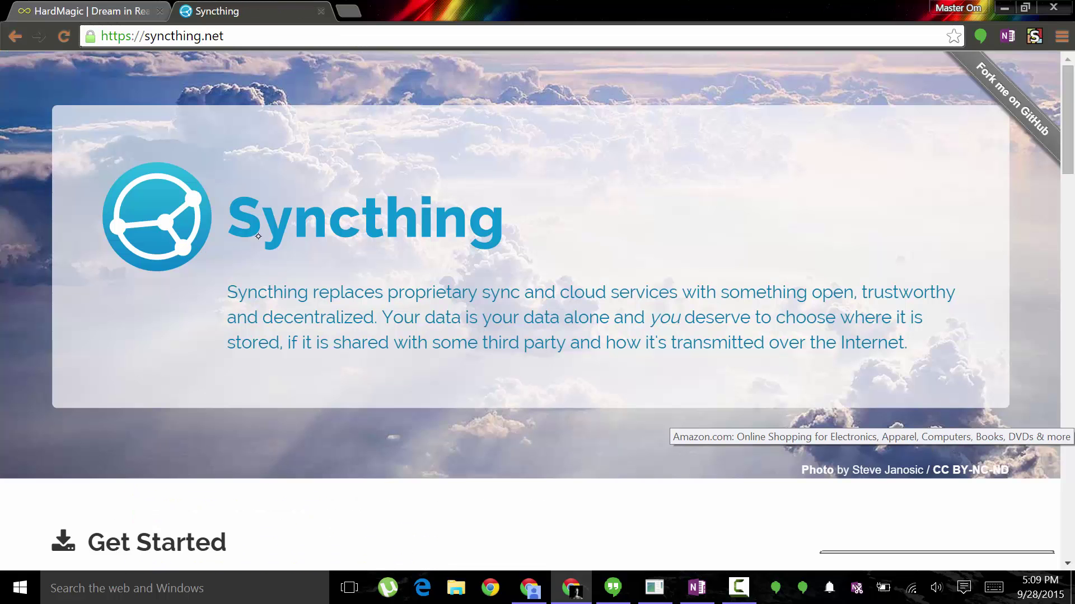
scroll(406, 206, "down", 7)
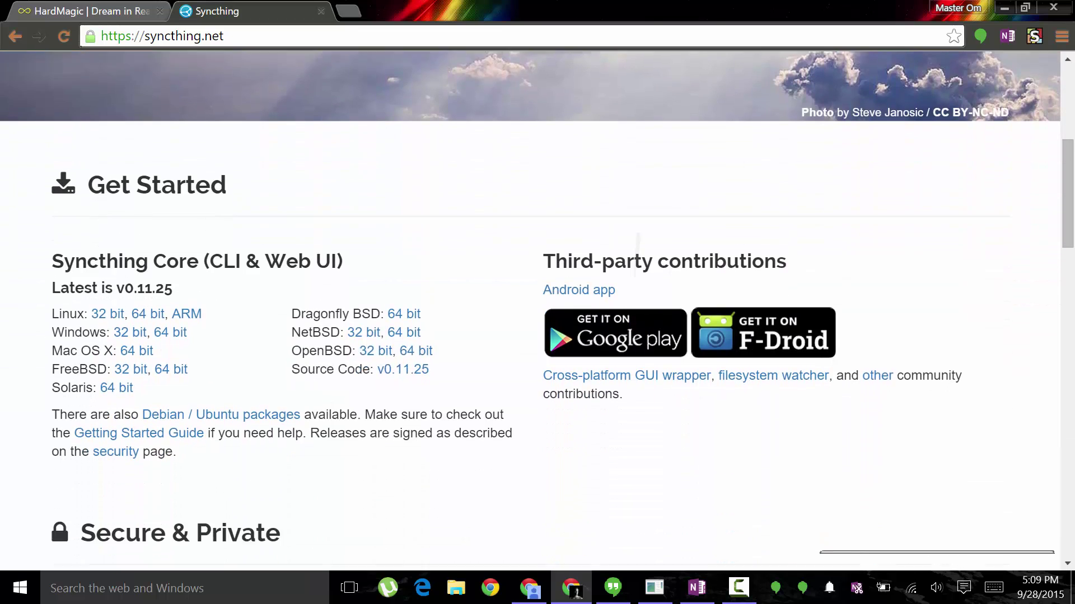
scroll(537, 311, "down", 1)
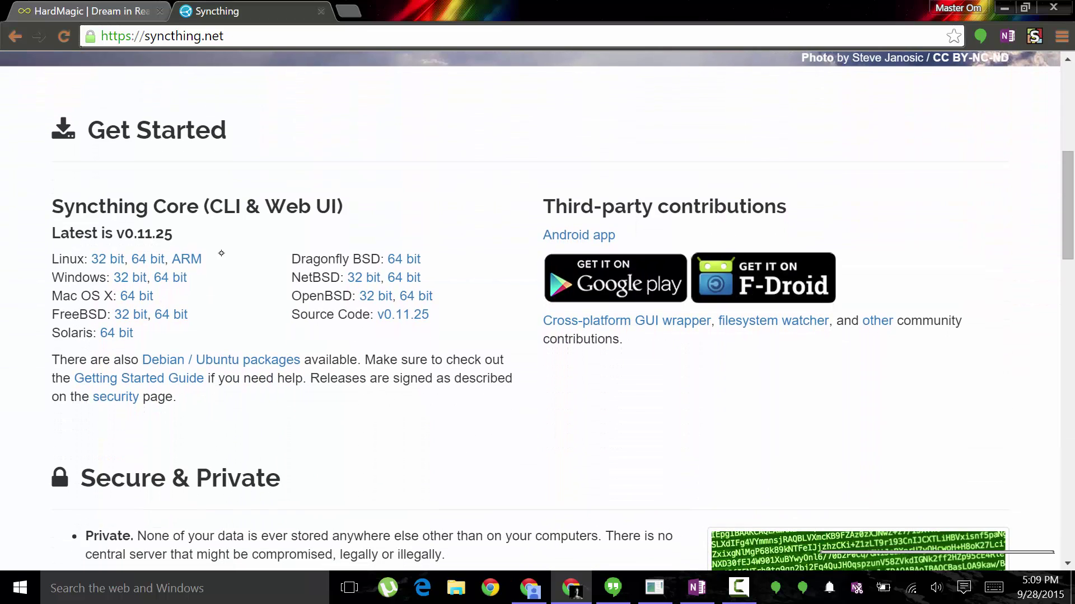
left_click_drag(224, 234, 58, 361)
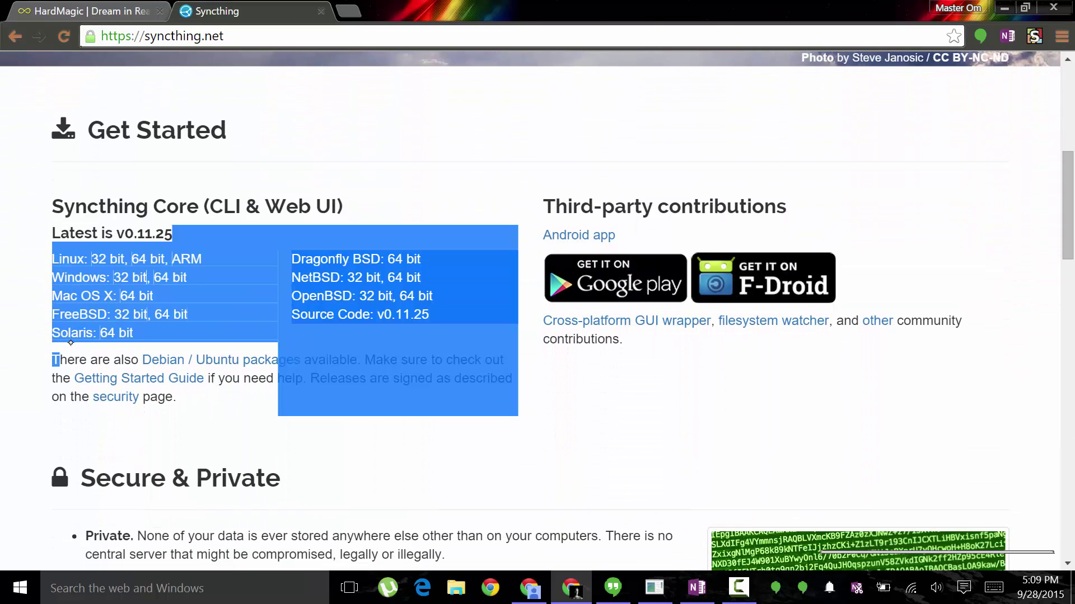
left_click(224, 363)
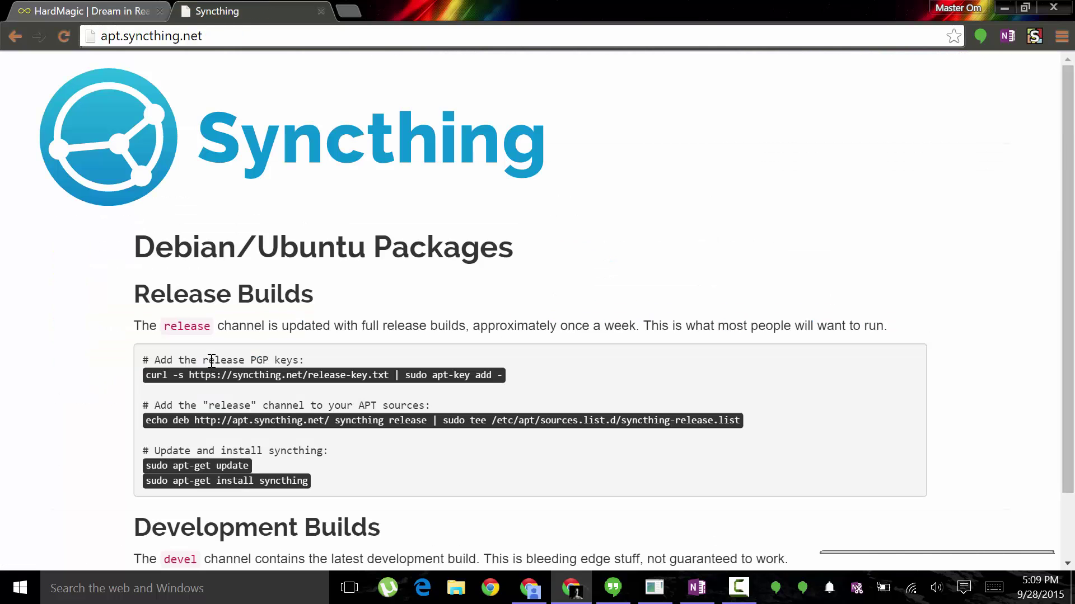
left_click(17, 37)
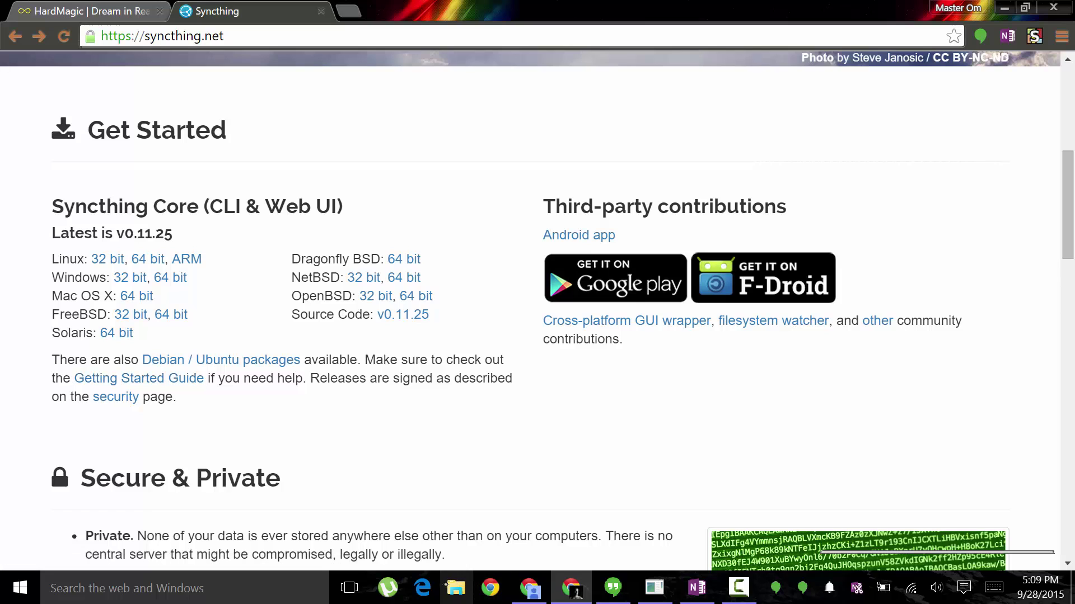
Browse File Explorer to C:\syncthing to find syncthing.exe, then bring Chrome back to front.
left_click(456, 588)
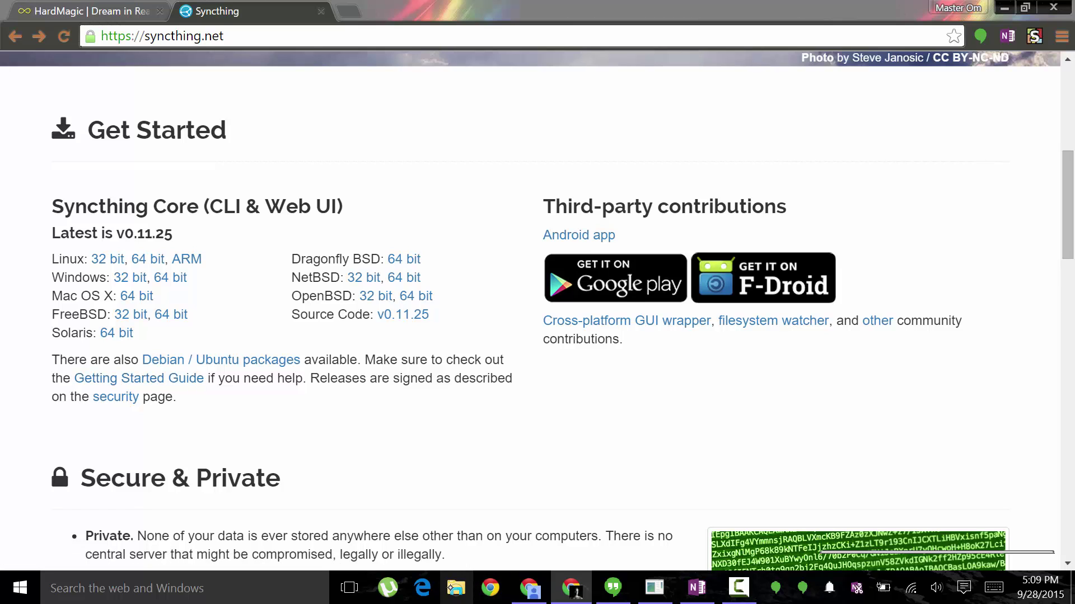
scroll(349, 347, "down", 3)
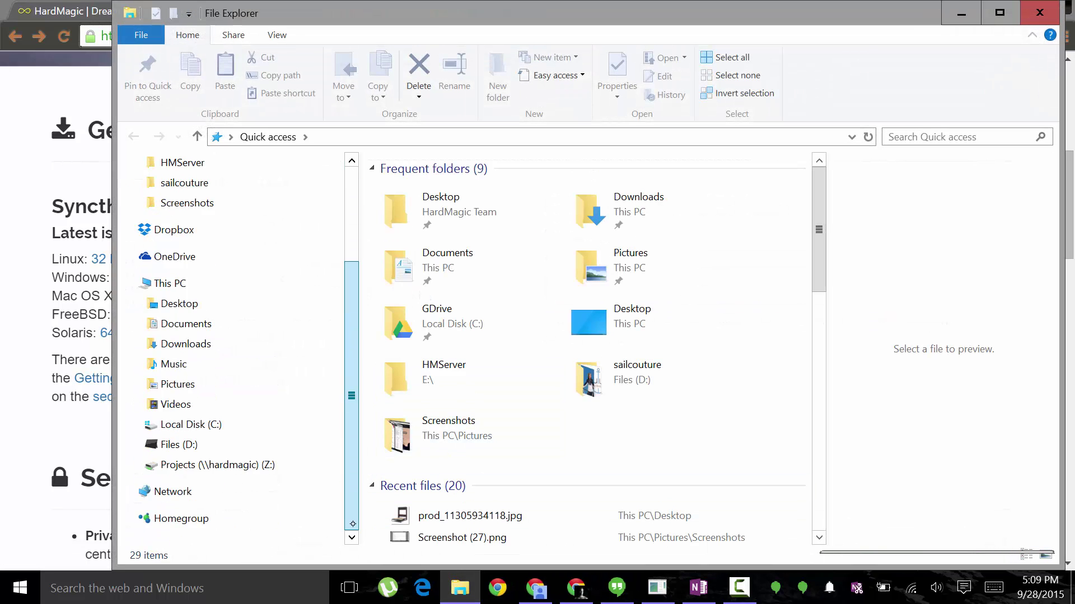
left_click(211, 426)
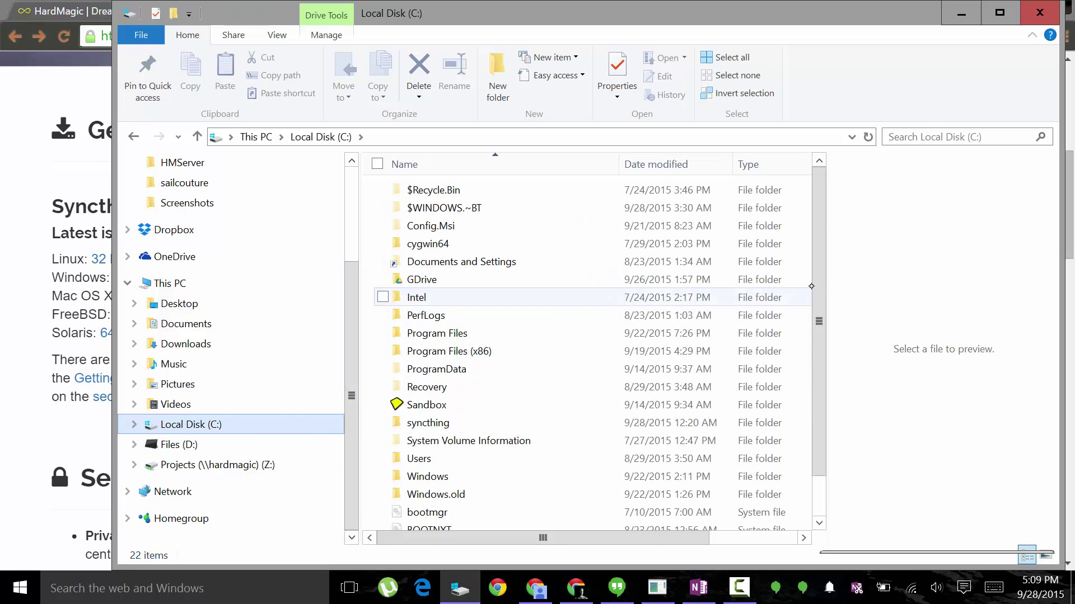
scroll(476, 313, "down", 1)
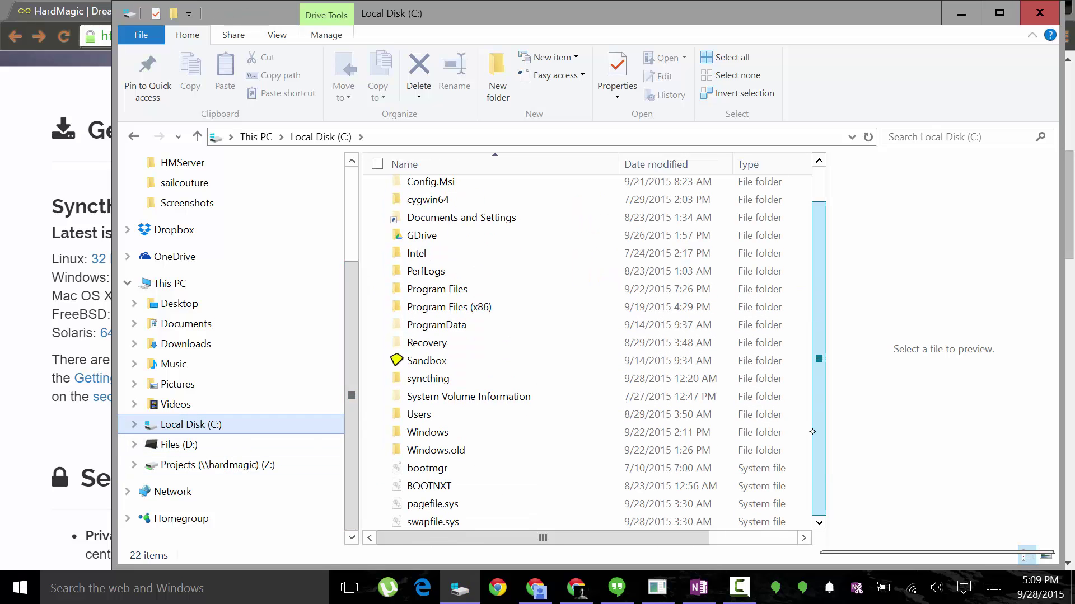
double_click(441, 379)
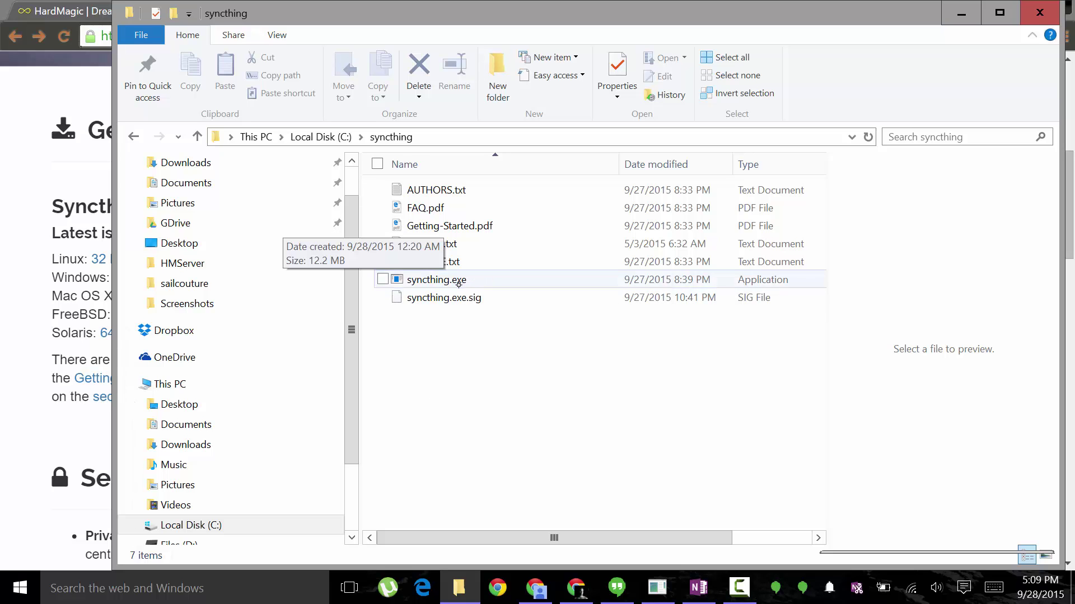
left_click(82, 286)
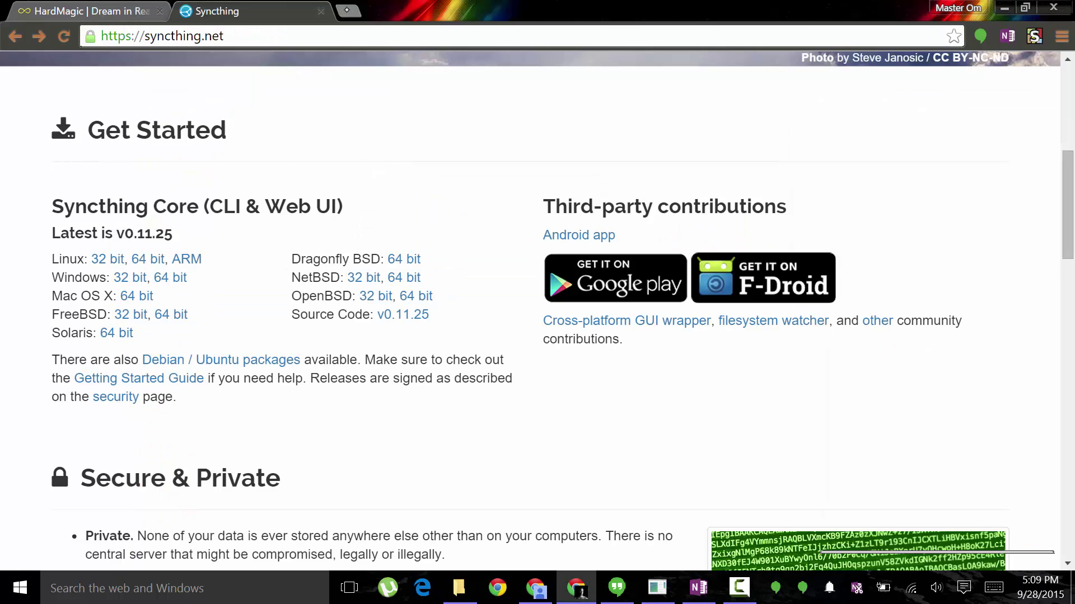
Load the local Syncthing dashboard at 127.0.0.1:8384 in a new tab.
left_click(348, 11)
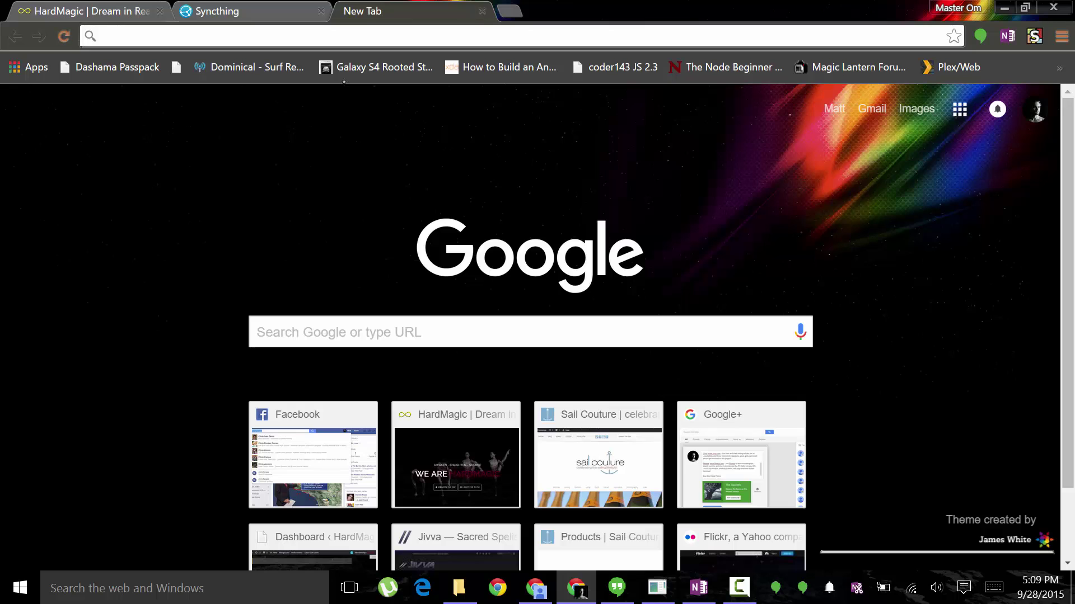
type("127.0")
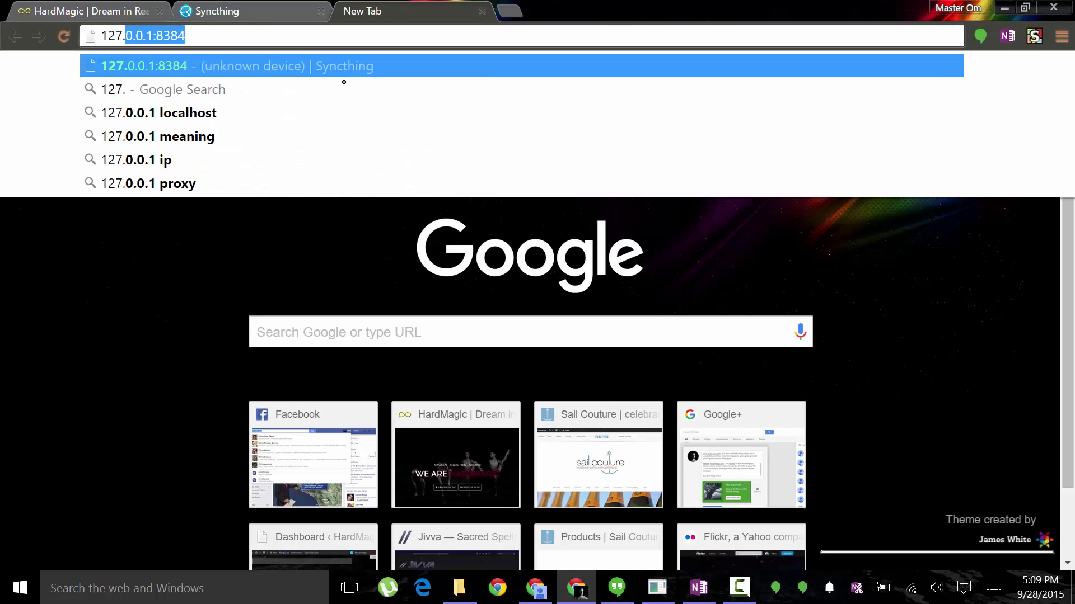
type(".0.1")
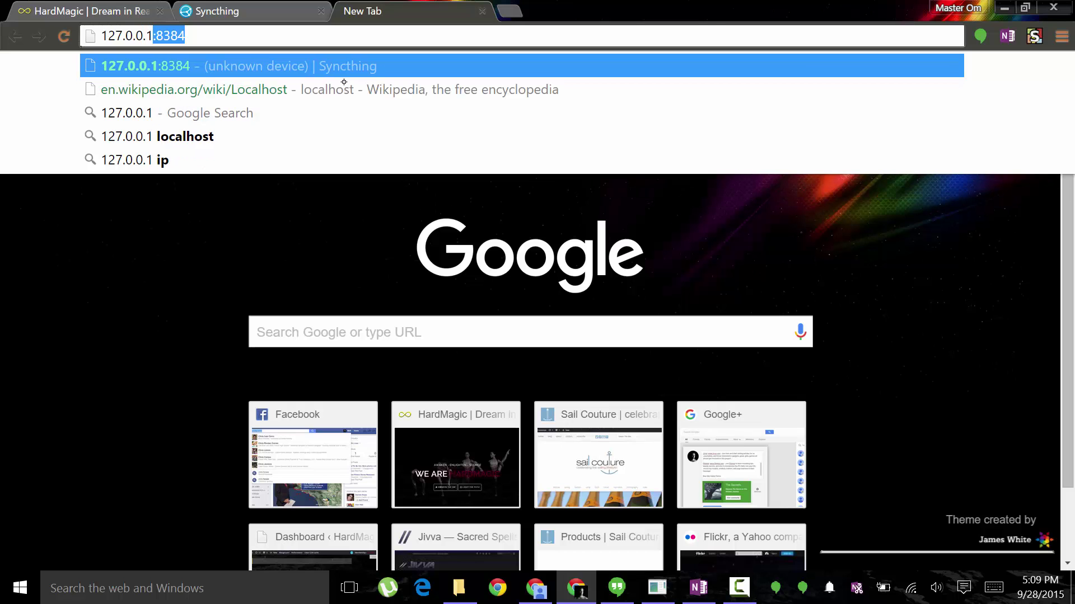
key("Return")
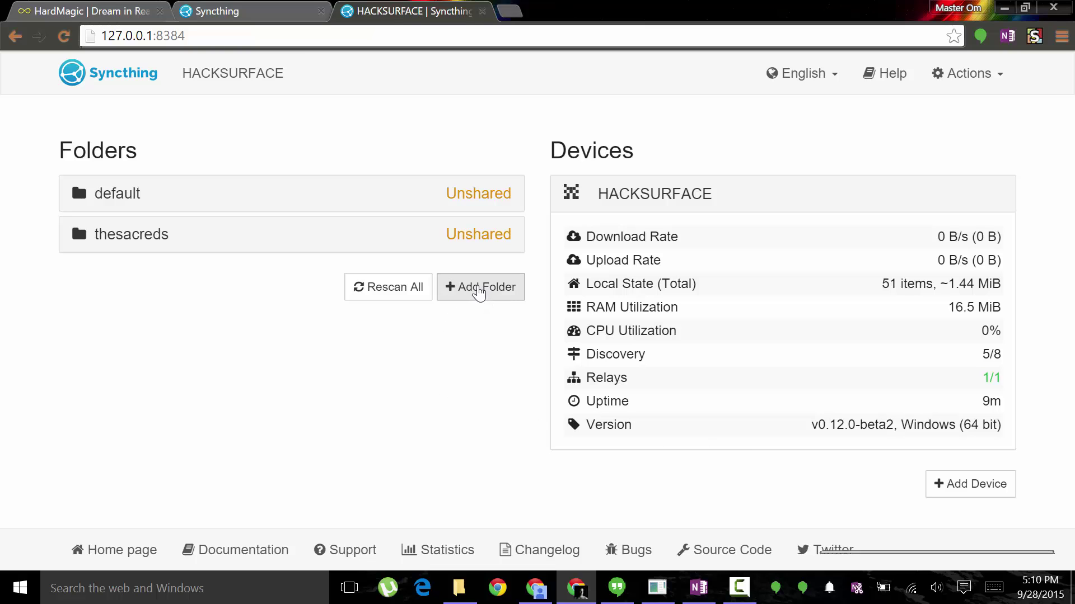
Start a new Syncthing folder with Folder ID 'thesacreds' and bring up File Explorer to locate its path.
left_click(479, 288)
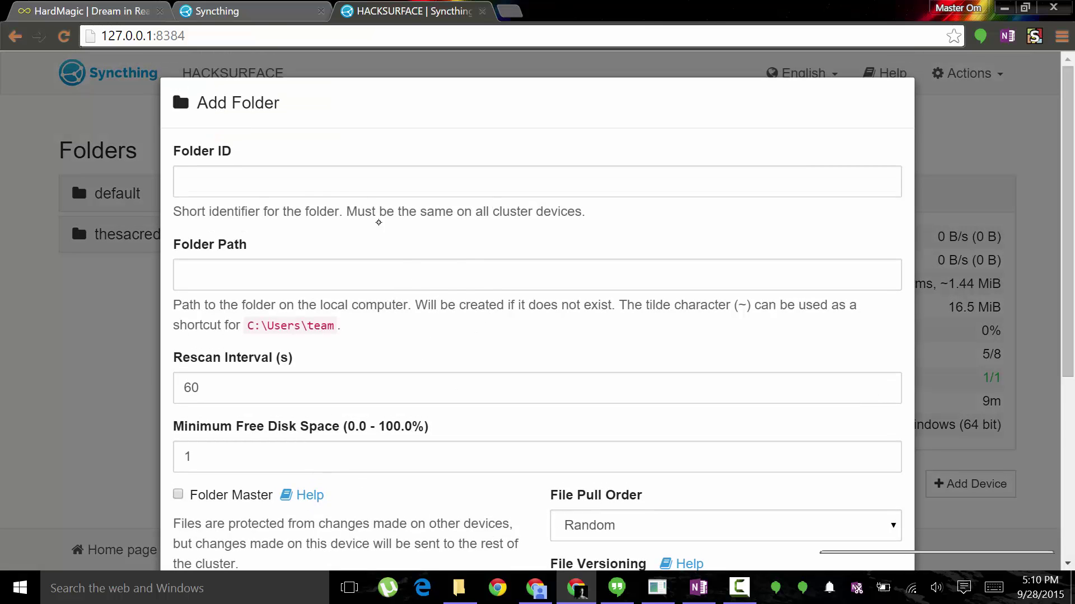
left_click(300, 185)
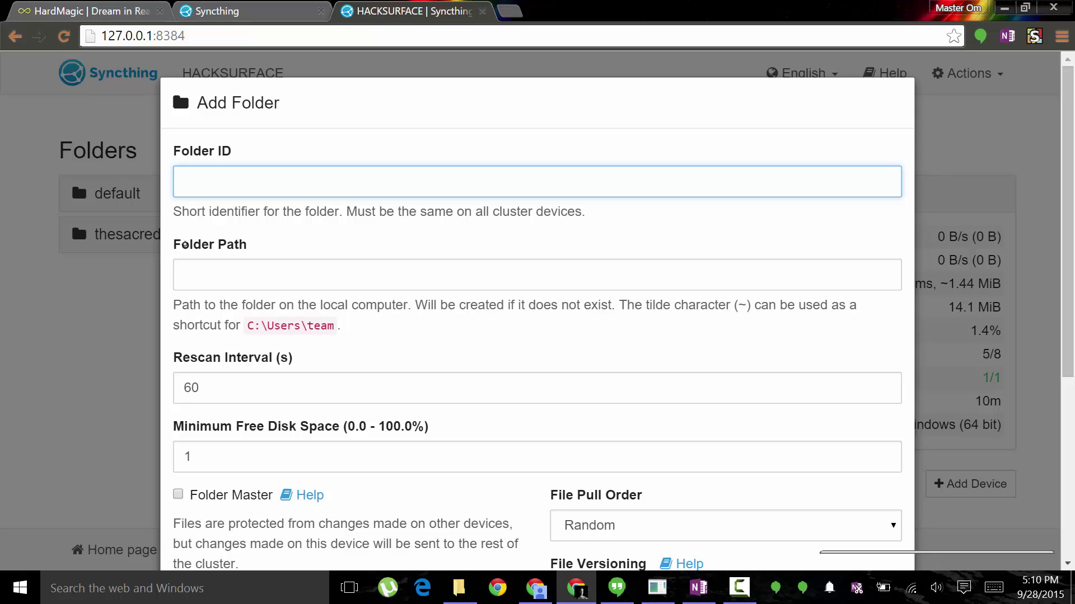
type("thesacreds")
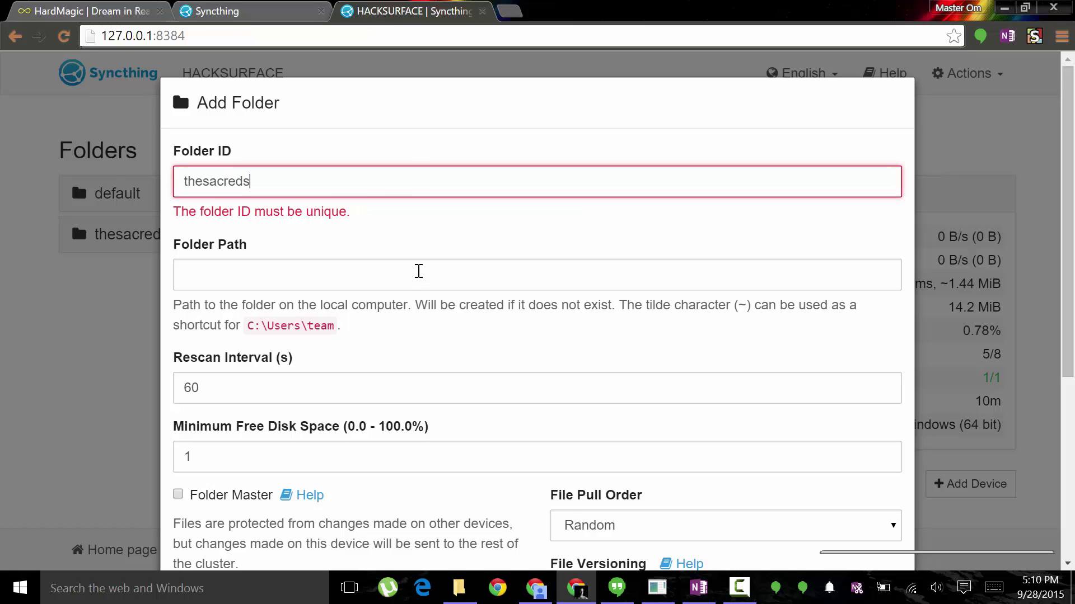
left_click(417, 272)
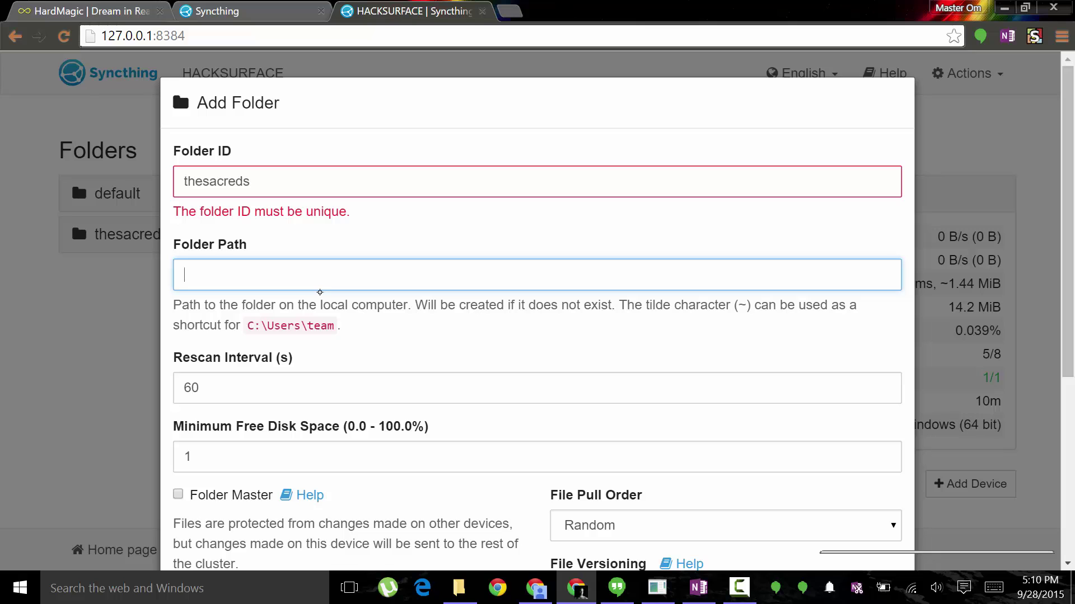
key("super+e")
Copy the Z:\The Sacreds path from the Projects drive into the Folder Path field.
scroll(695, 224, "down", 6)
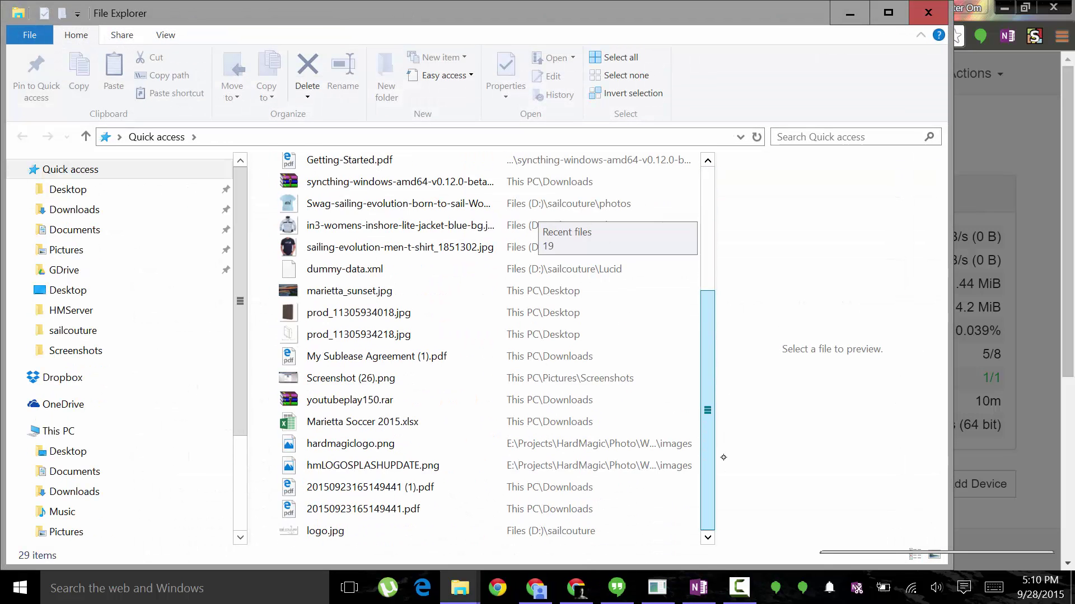
scroll(249, 509, "down", 3)
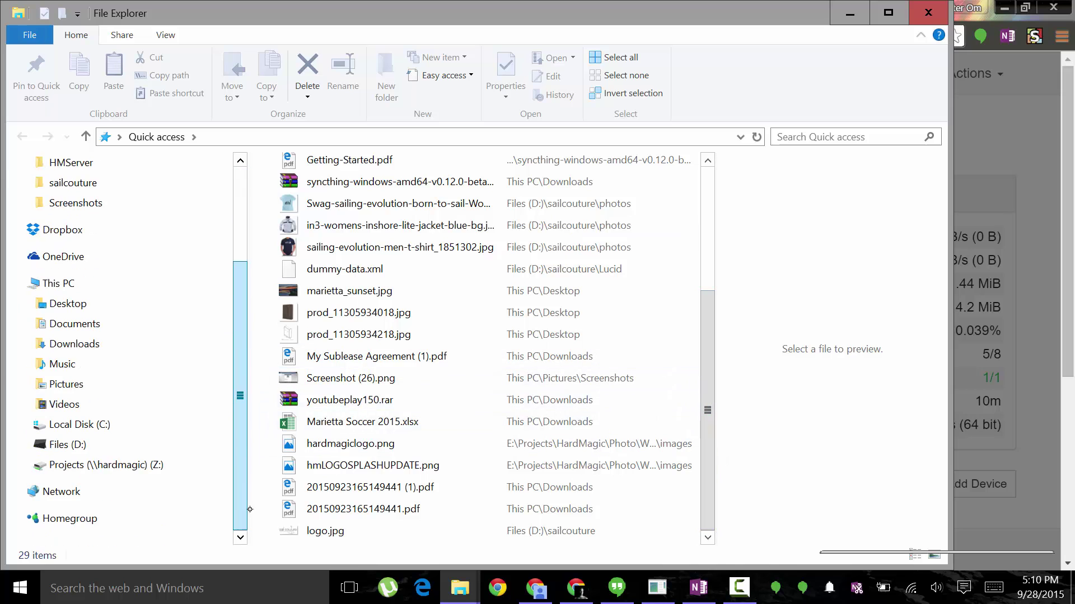
left_click(125, 466)
left_click_drag(358, 242, 700, 517)
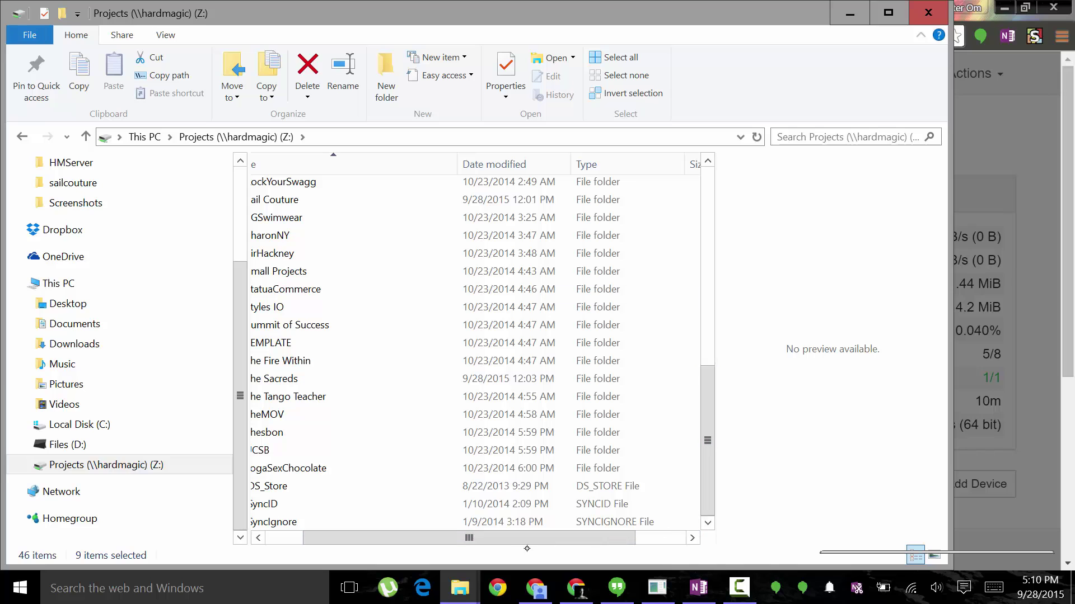
left_click_drag(450, 537, 412, 535)
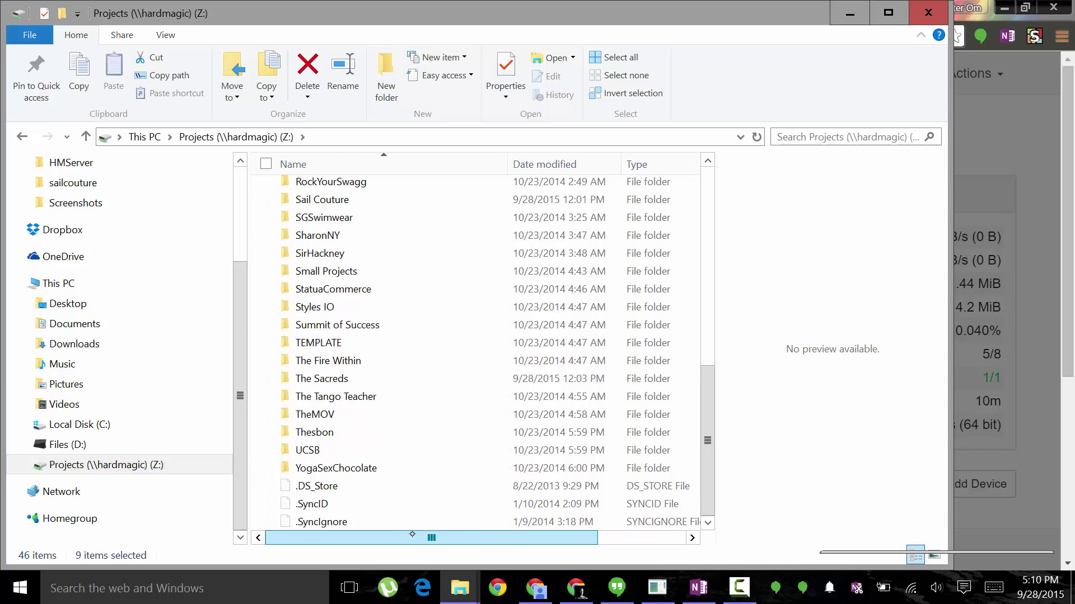
left_click(339, 379)
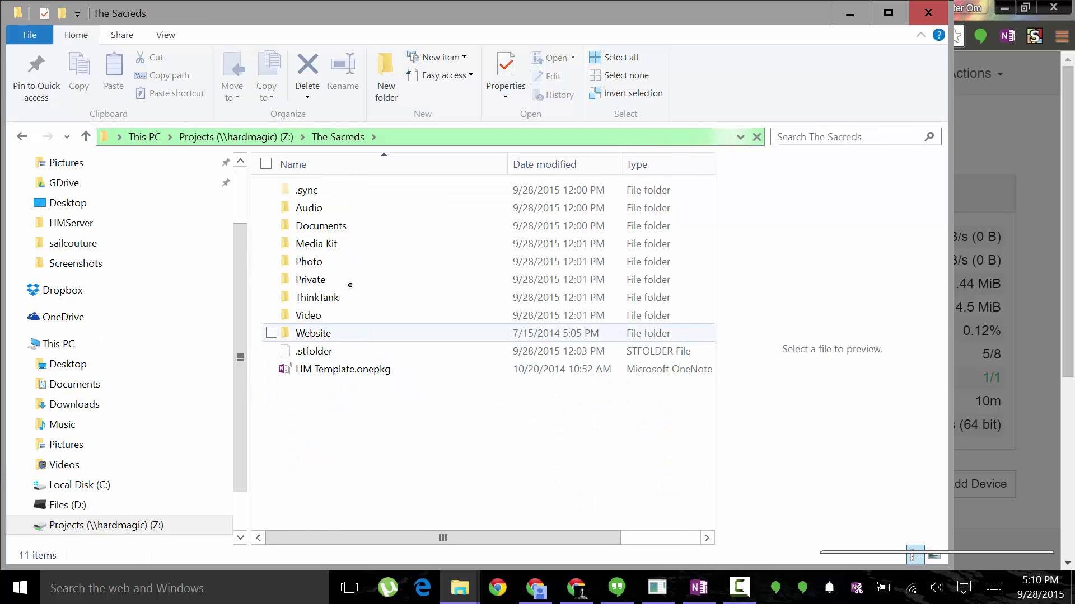
left_click(398, 137)
key("ctrl+c")
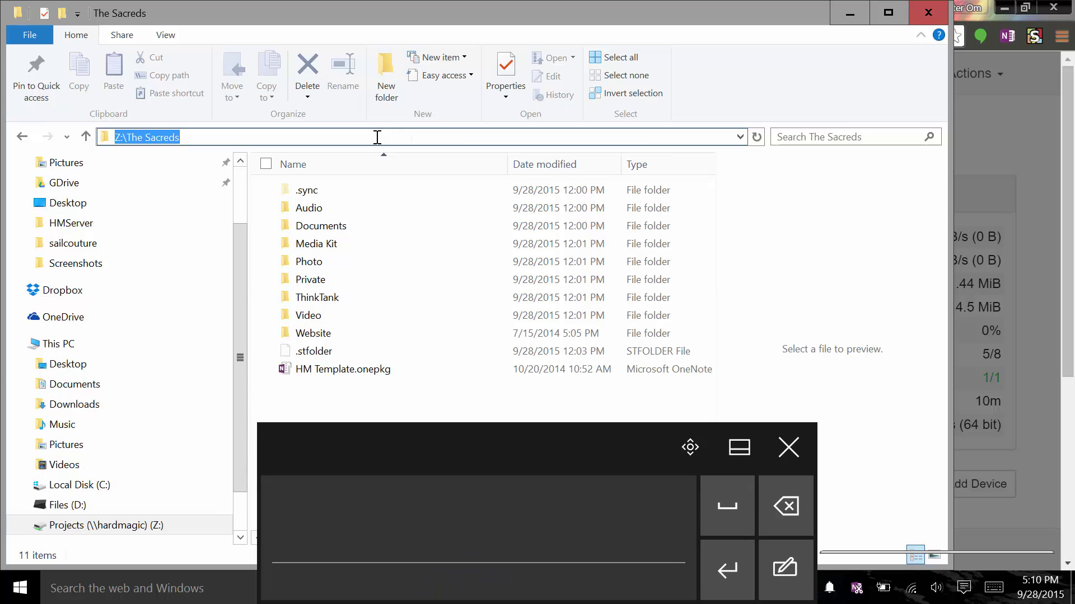
key("alt+Tab")
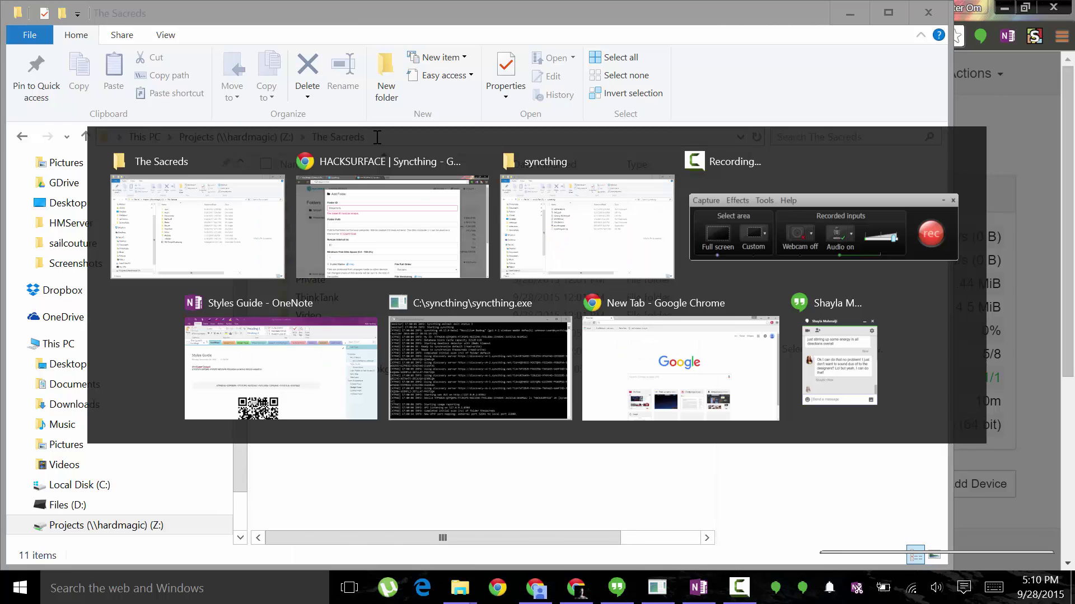
key("ctrl+v")
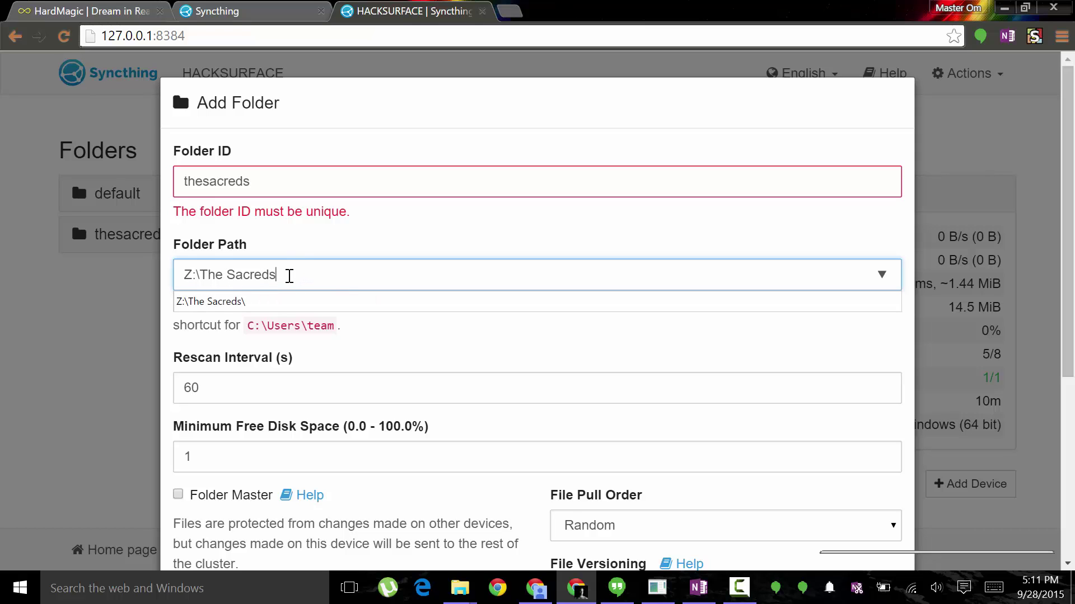
Review the Folder ID 'thesacreds' and Folder Path entries by selecting their text.
left_click_drag(276, 274, 211, 280)
left_click(284, 273)
left_click_drag(262, 187, 175, 180)
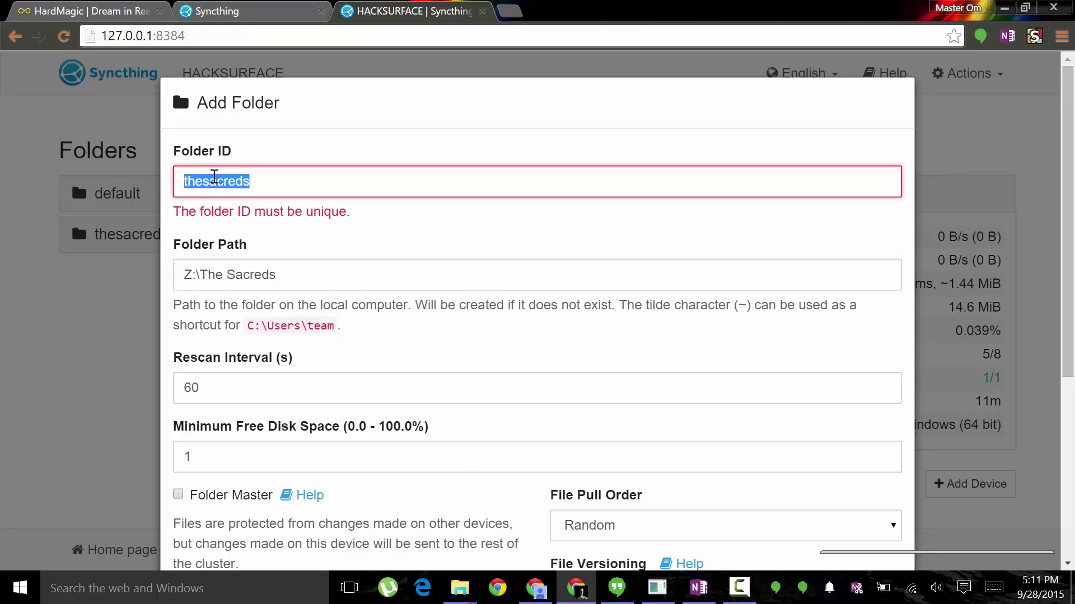
left_click_drag(283, 278, 183, 270)
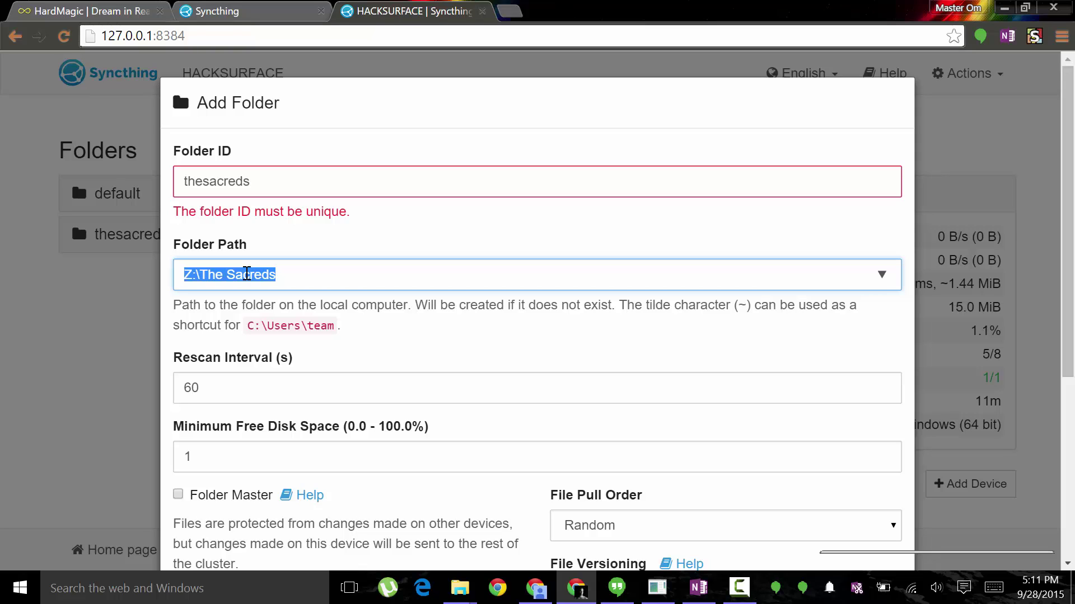
Set Trash Can File Versioning with 14 days, then close the folder dialog unsaved.
scroll(246, 275, "down", 4)
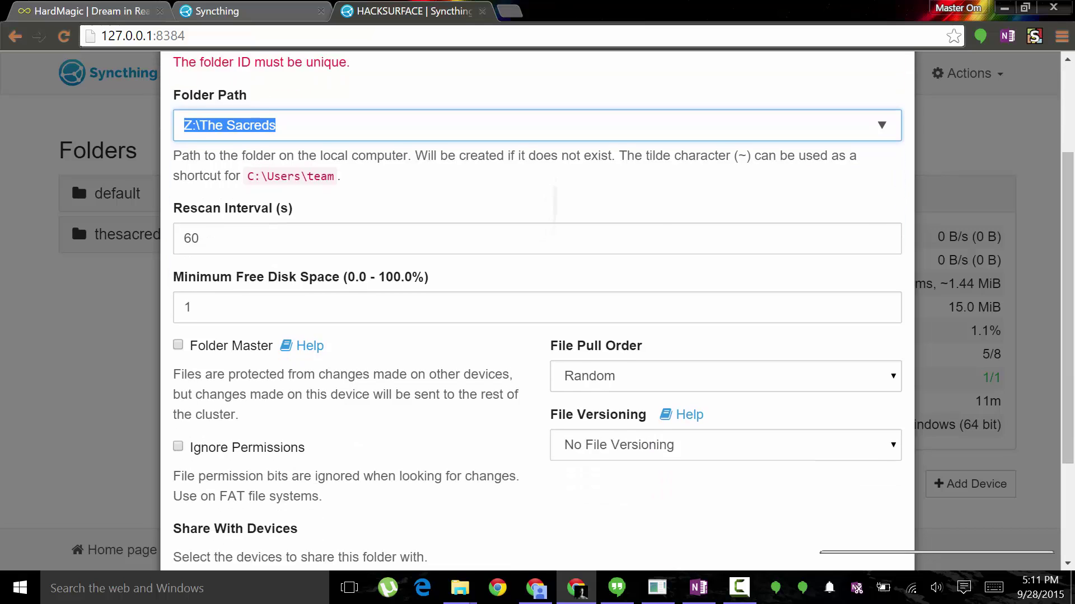
scroll(537, 308, "down", 2)
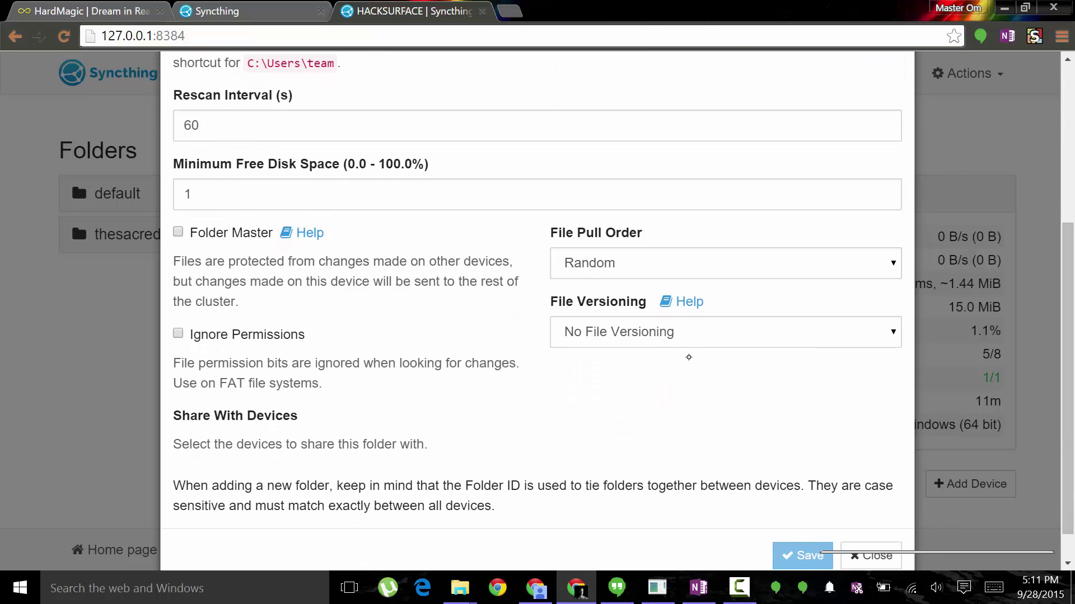
left_click(683, 337)
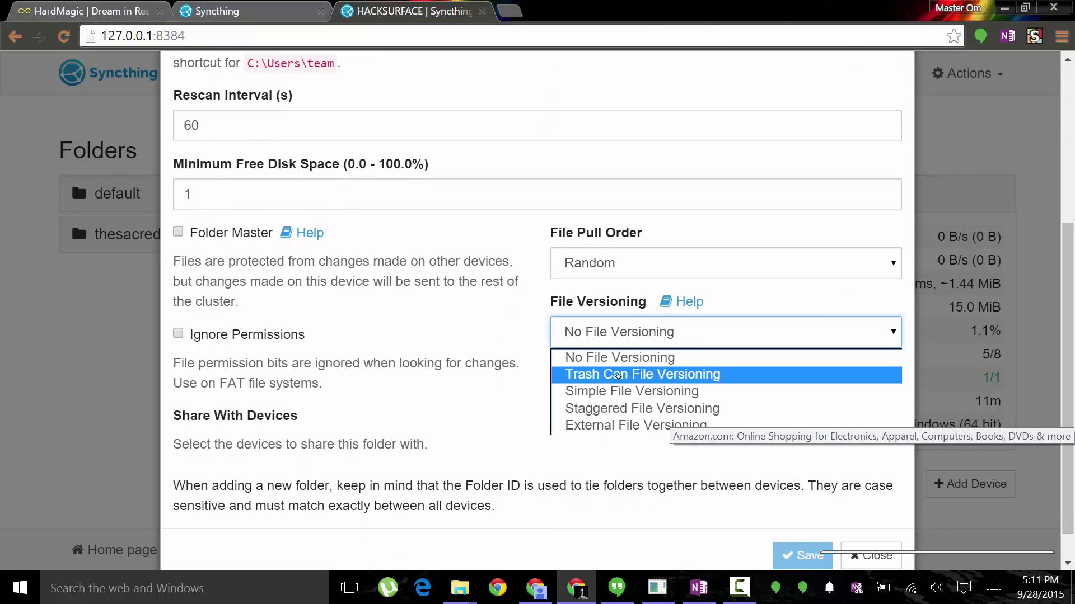
left_click(653, 375)
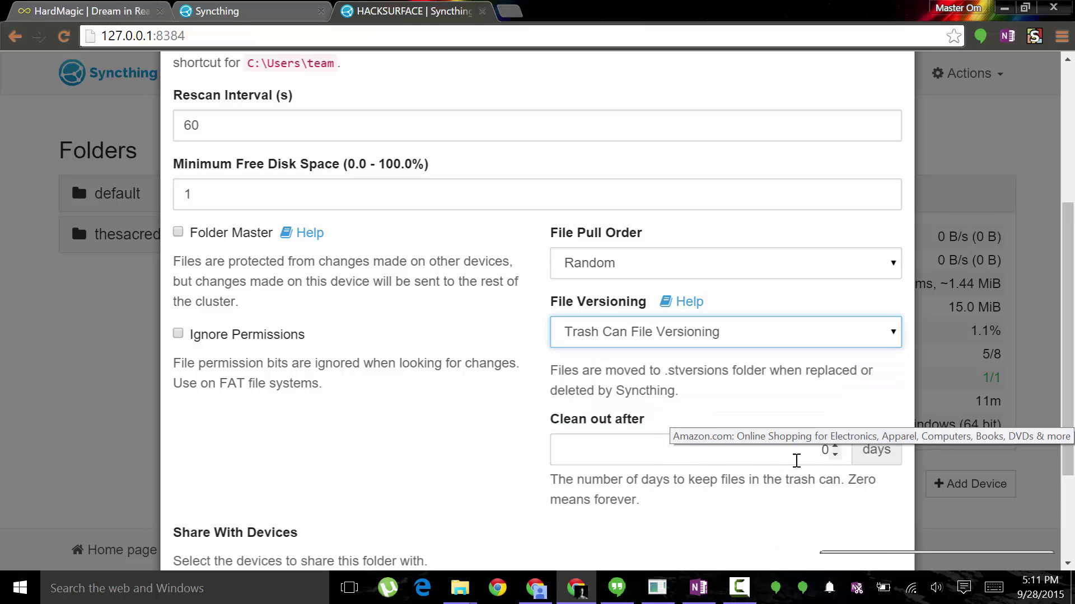
double_click(819, 453)
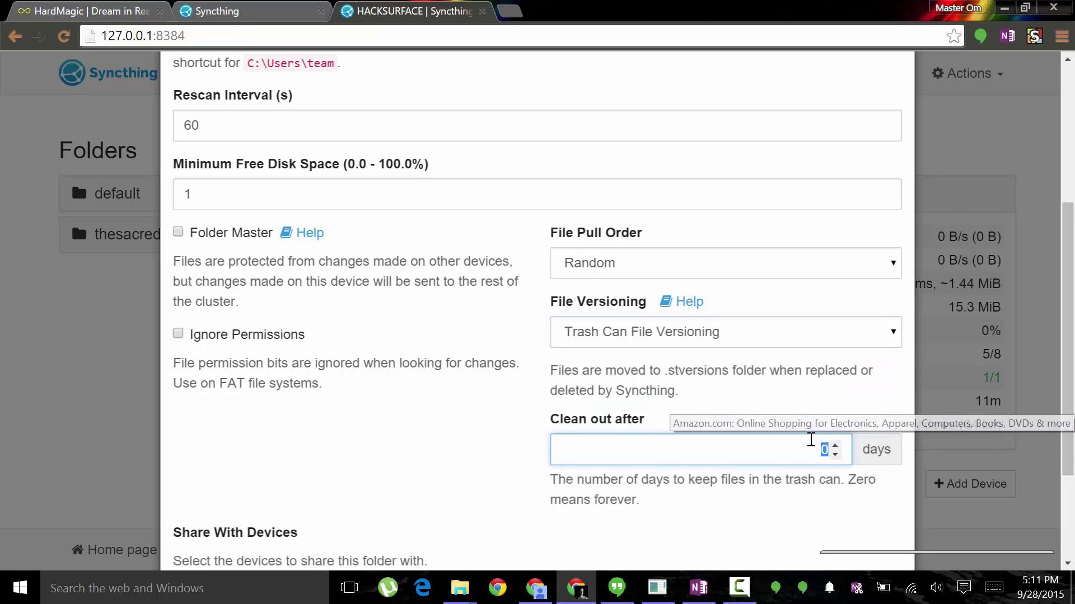
type("14")
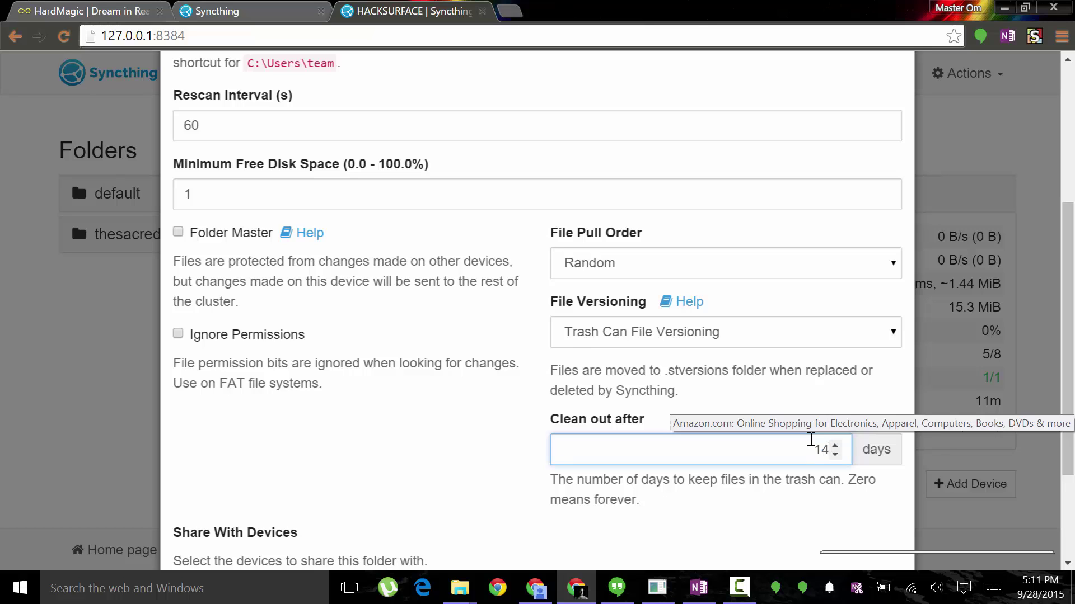
scroll(811, 440, "down", 3)
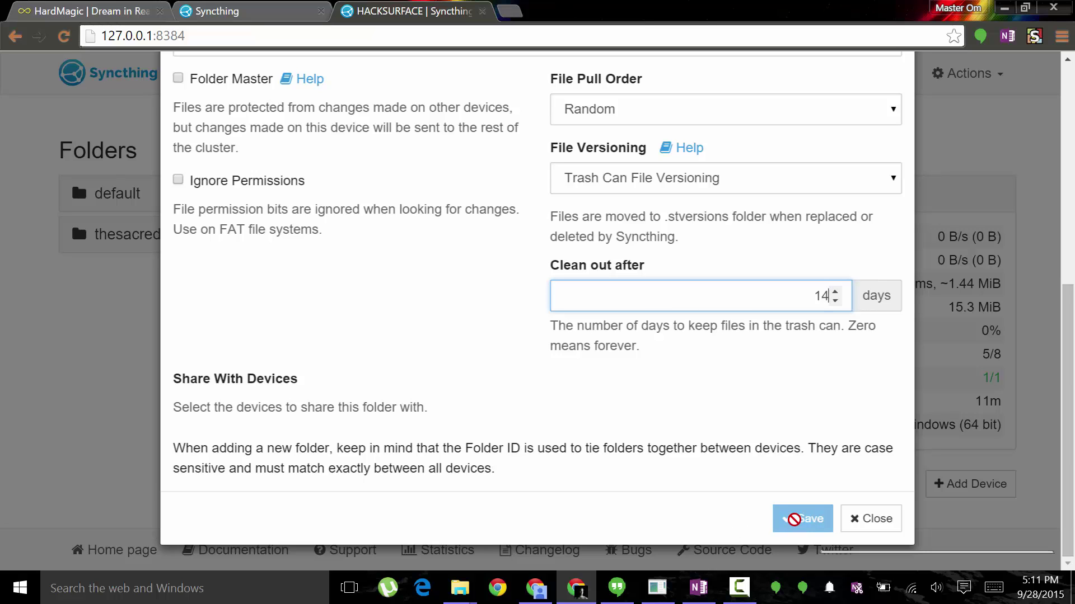
left_click(873, 520)
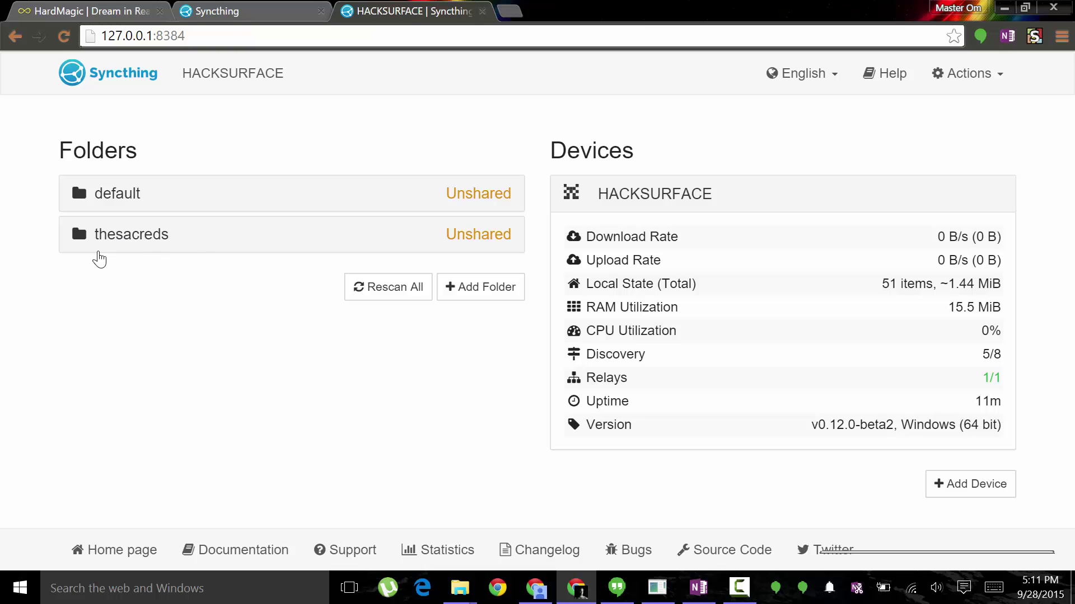
Display the HACKSURFACE device ID and QR code via Actions > Show ID and copy the ID.
left_click(981, 89)
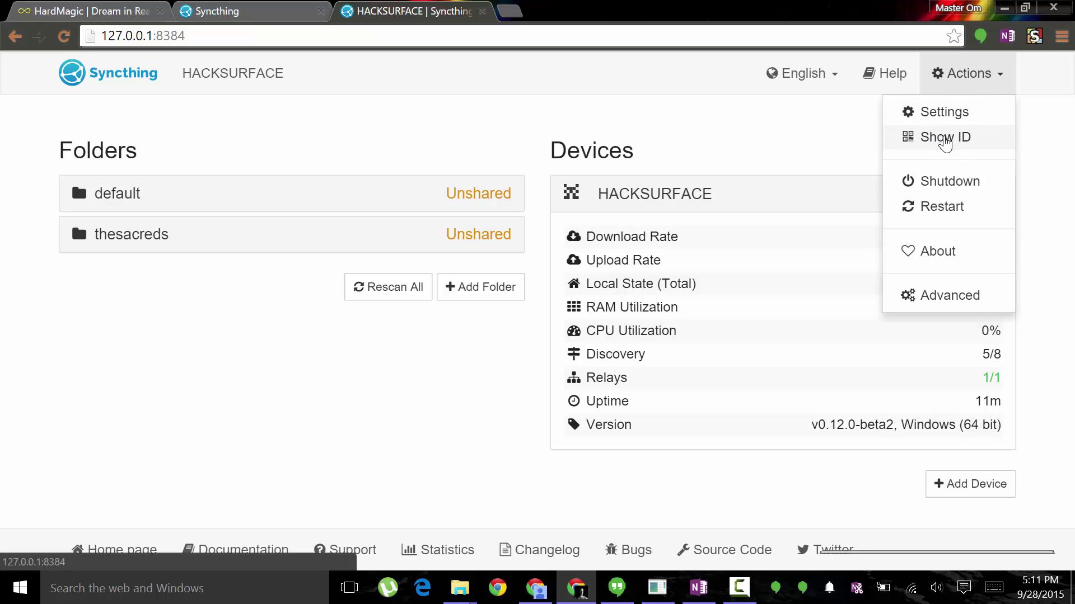
left_click(944, 136)
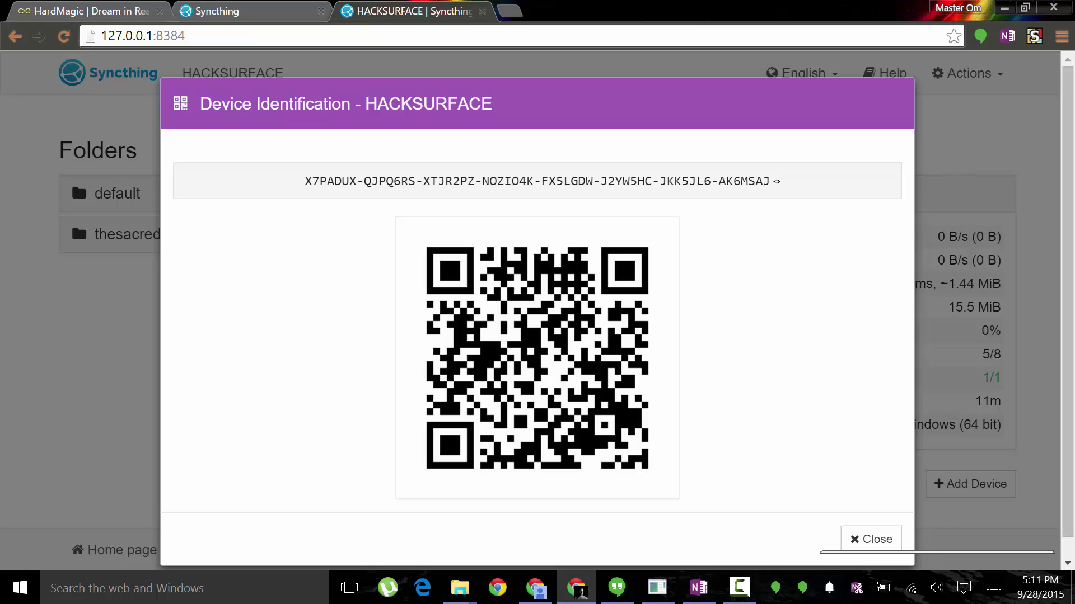
left_click_drag(776, 181, 286, 191)
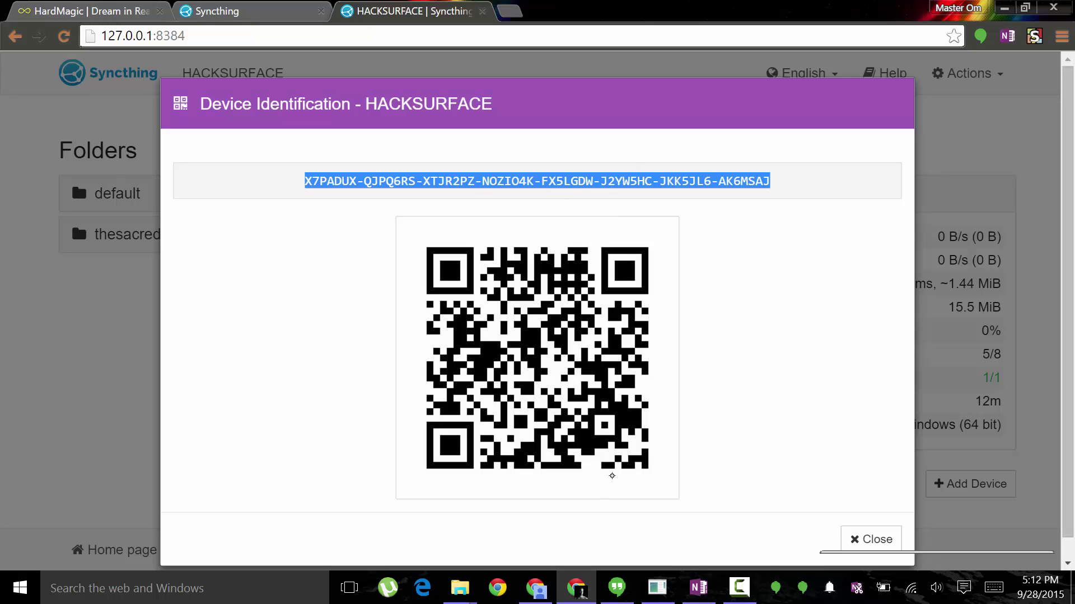
key("super")
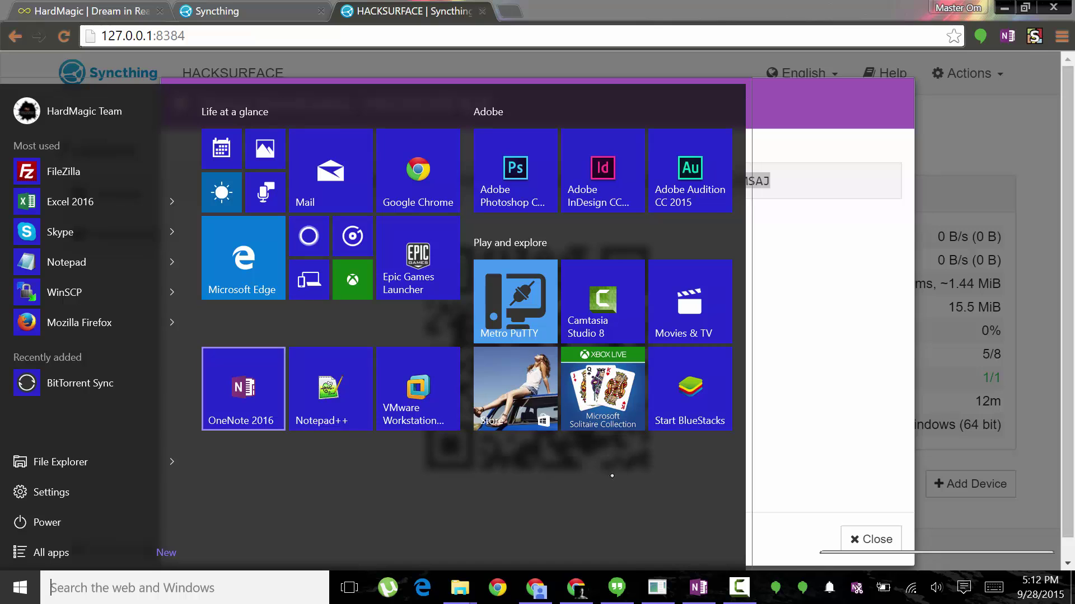
Launch OneNote 2016 and go to The Sacreds notebook's HardMagic section group, Styles Guide page.
left_click(237, 387)
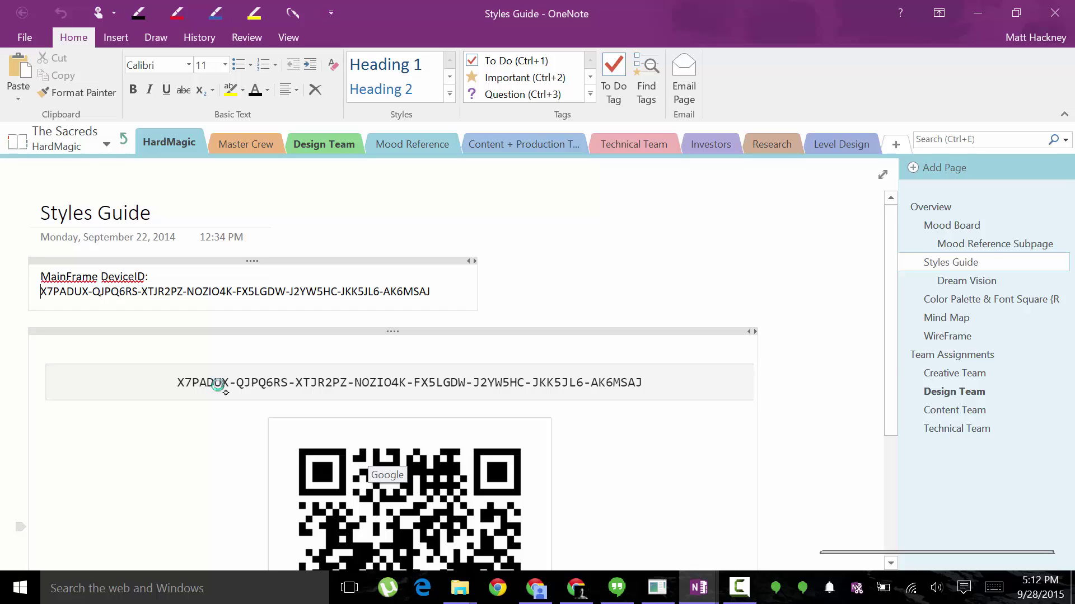
left_click(177, 12)
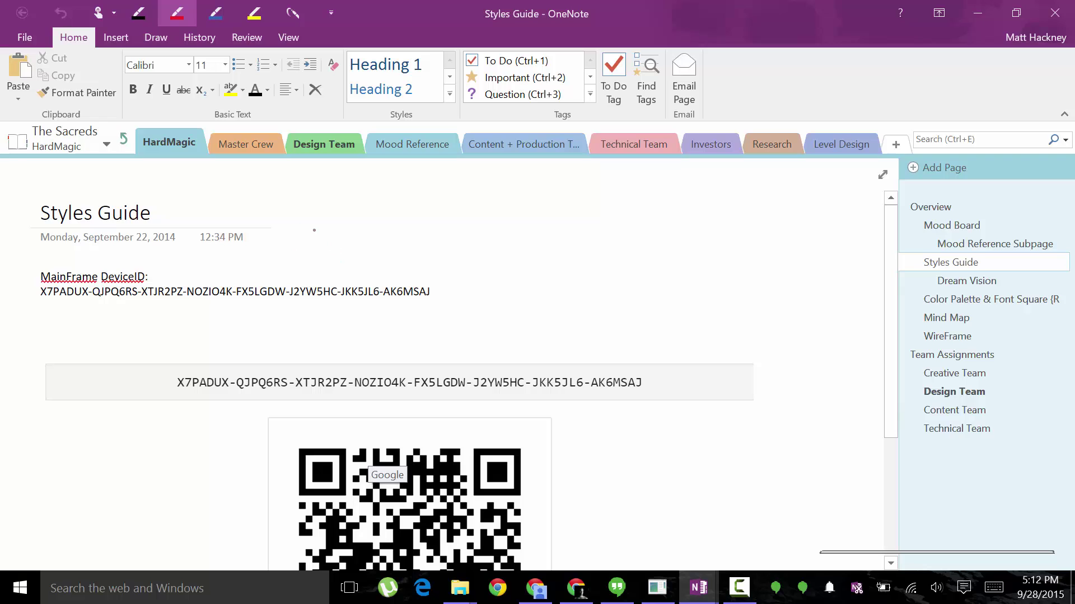
left_click(123, 139)
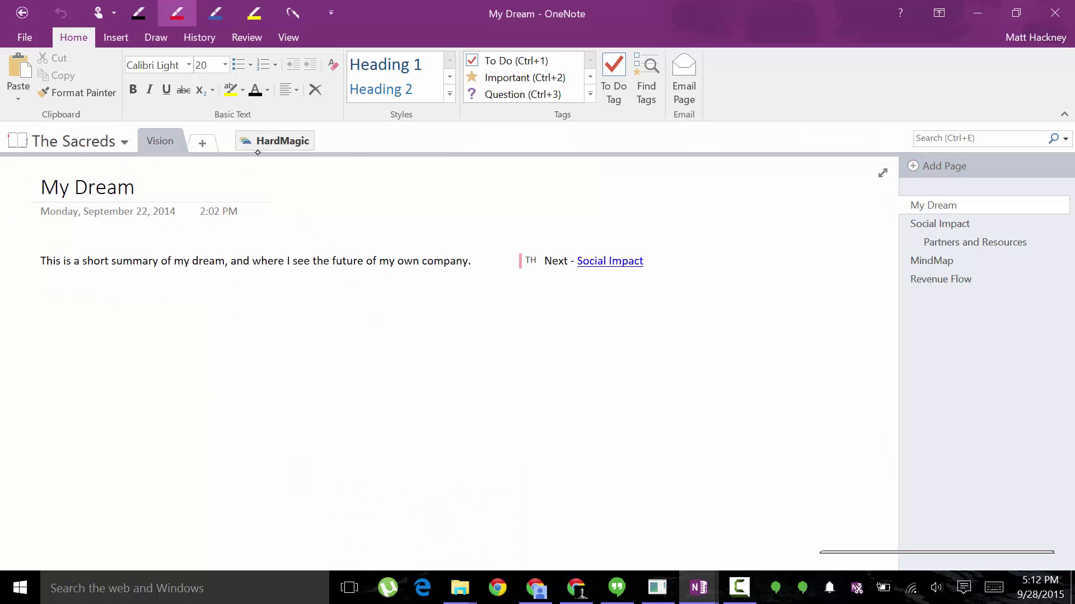
left_click(276, 141)
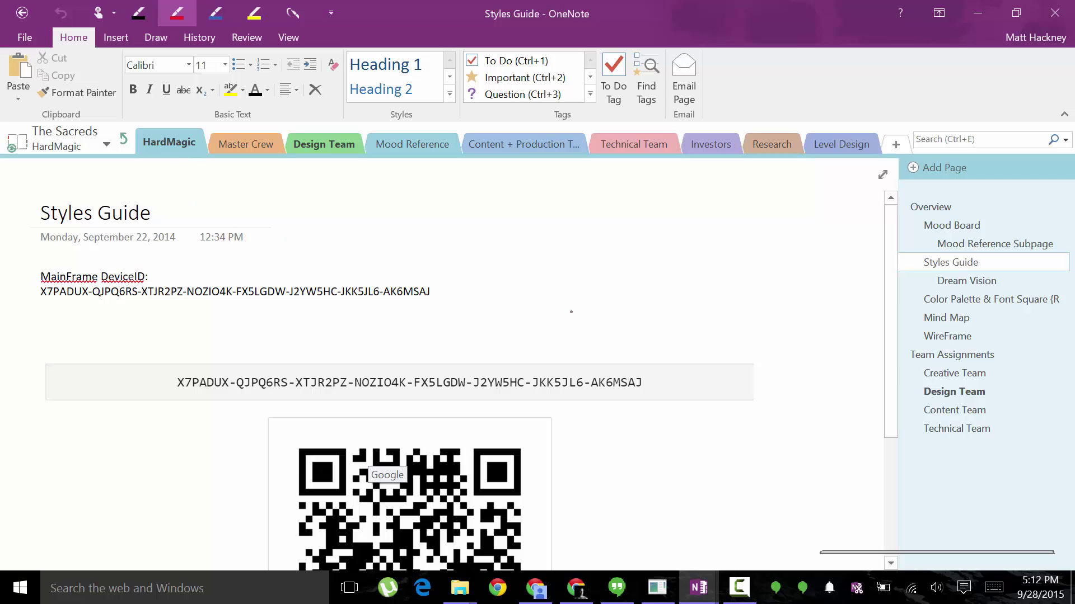
Add a new OneNote page titled 'SyncThing'.
left_click(946, 168)
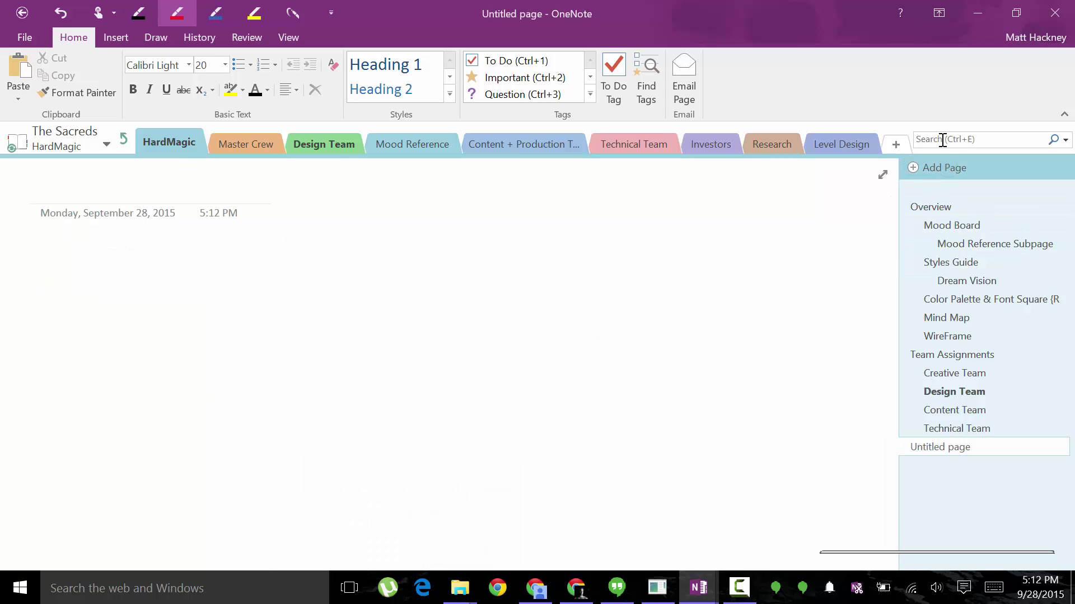
left_click(41, 210)
type("Syn")
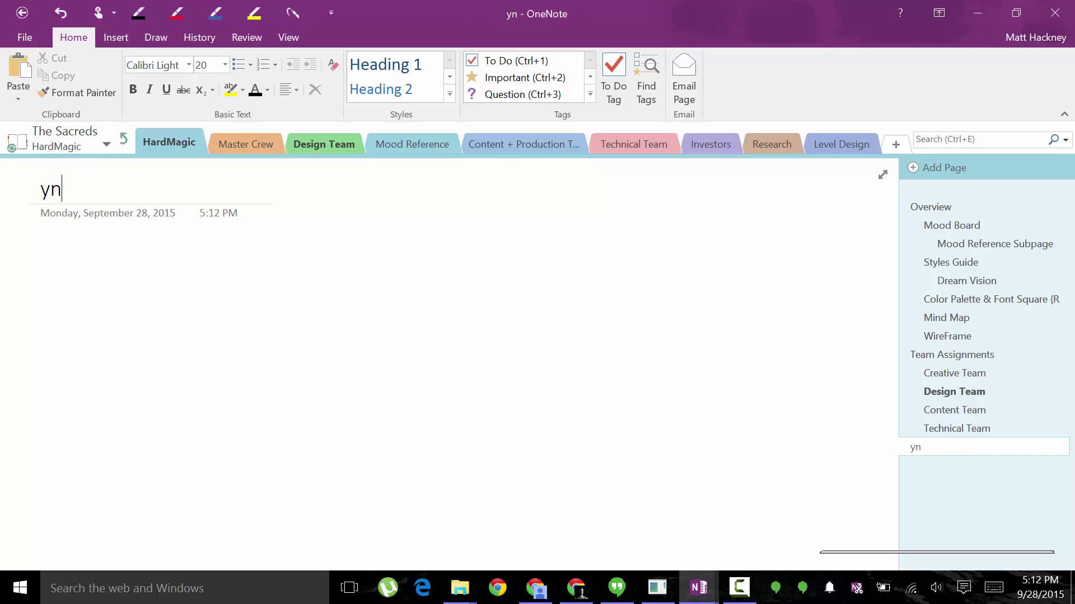
key("BackSpace")
key("BackSpace")
key("BackSpace")
type("SyncThing")
Write a label with the owner's name and 'ID:', paste the device ID below, and remove leftover lines.
left_click(40, 277)
type("Matt Hackney's ID")
key("BackSpace")
type(":")
key("Return")
type("X7PADUX-QJPQ6RS-XTJR2PZ-NOZIO4K-FX5LGDW-J2YW5HC-JKK5JL6-AK6MSAJ  From <http://127.0.0.1:8384/>")
key("BackSpace")
key("BackSpace")
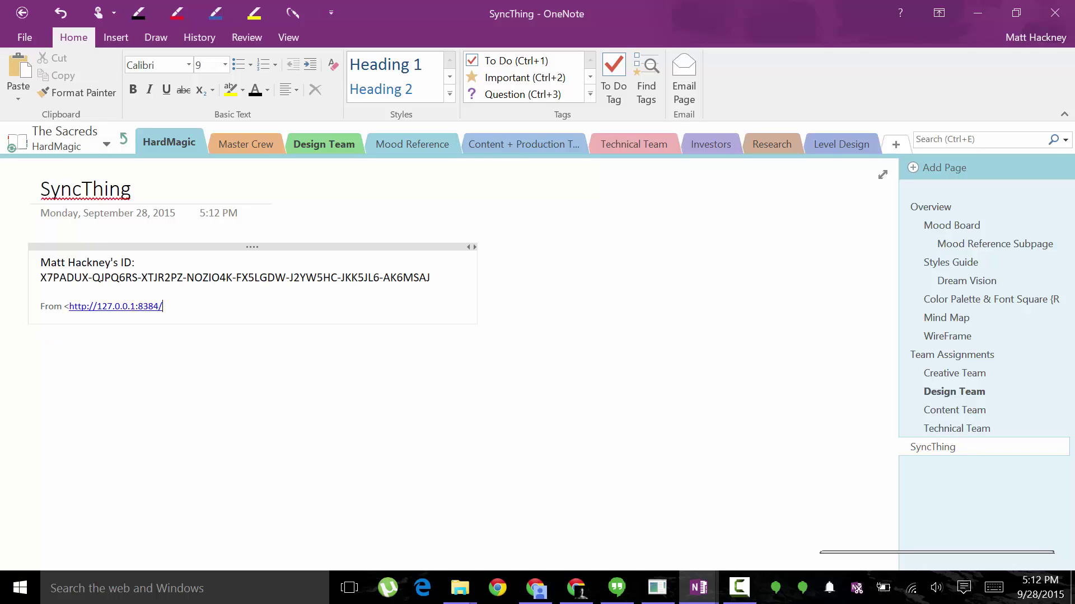
key("BackSpace")
key("BackSpace")
key("BackSpace")
key("BackSpace")
key("BackSpace")
key("BackSpace")
key("BackSpace")
key("BackSpace")
key("BackSpace")
key("BackSpace")
key("BackSpace")
key("BackSpace")
key("BackSpace")
key("BackSpace")
key("BackSpace")
key("BackSpace")
key("BackSpace")
key("BackSpace")
key("BackSpace")
key("BackSpace")
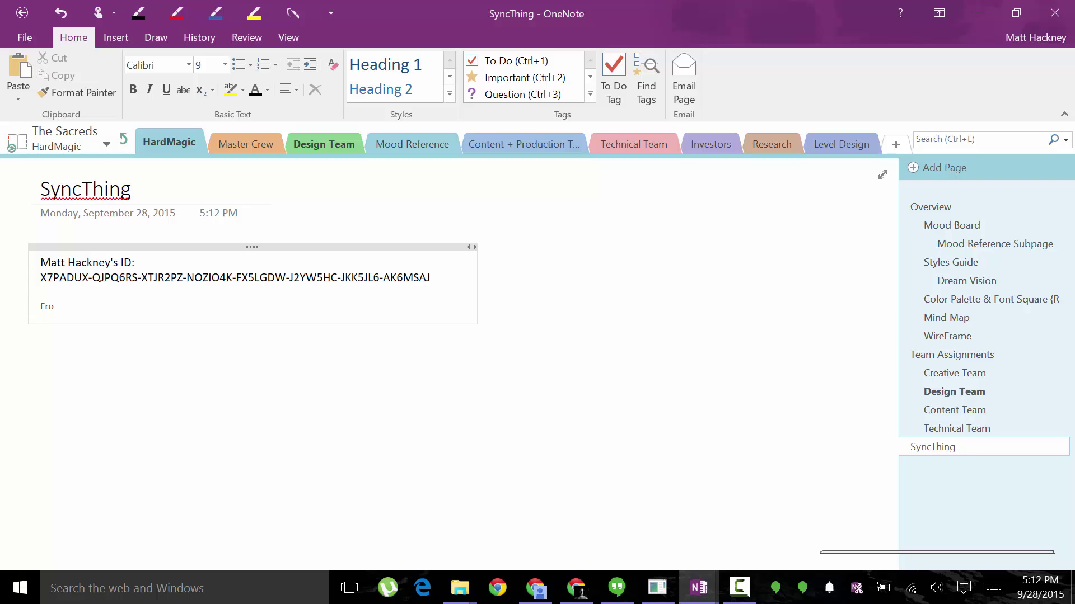
key("BackSpace")
Make the ID label and device ID bold, add spacing, then bring the syncthing.exe console forward.
left_click(177, 12)
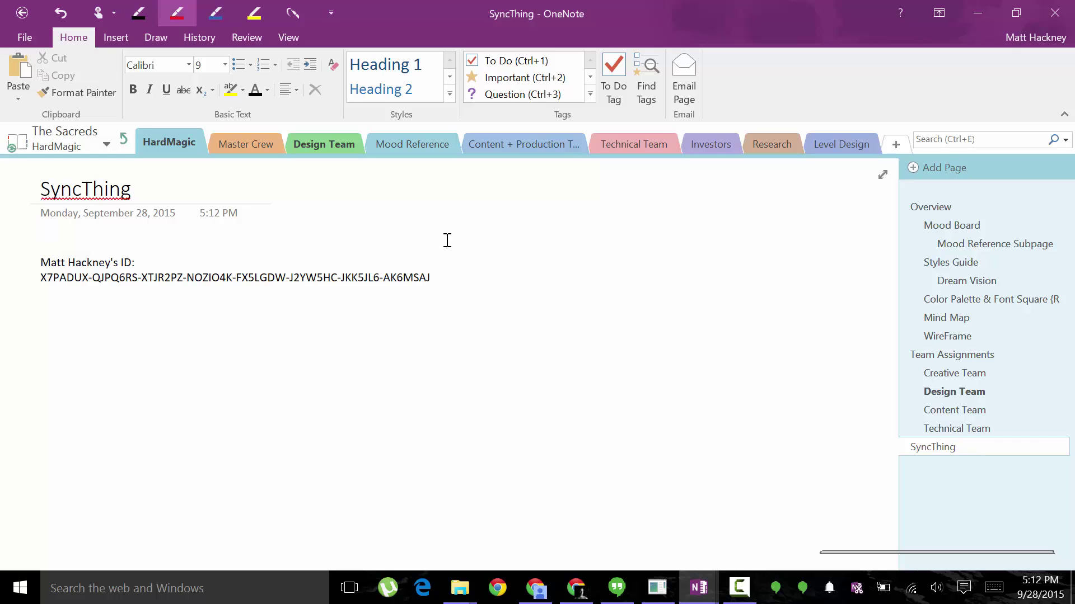
key("Escape")
left_click_drag(440, 280, 39, 267)
key("ctrl+b")
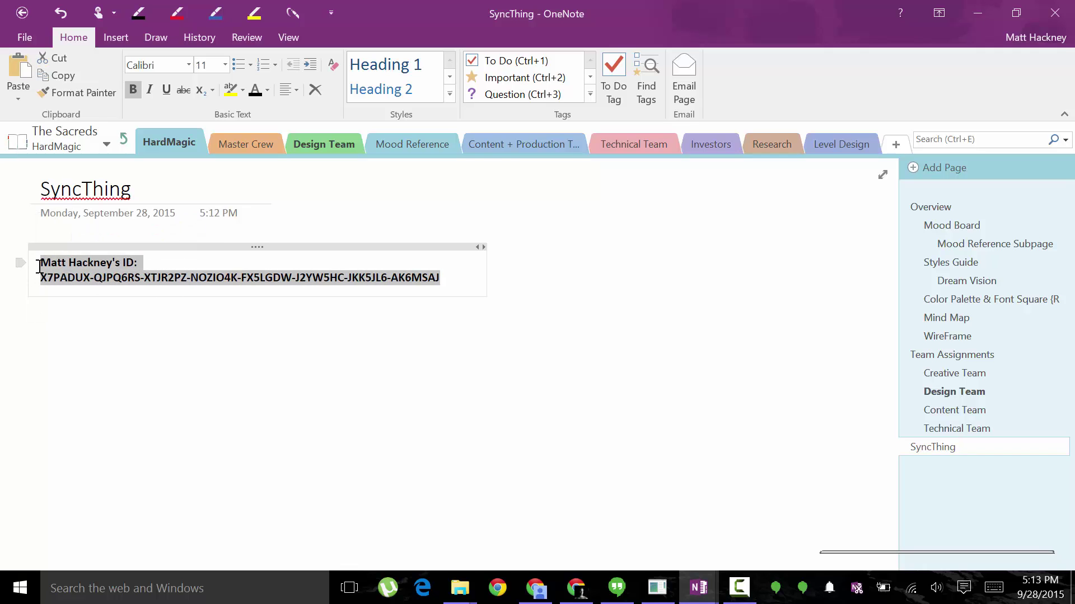
left_click(39, 267)
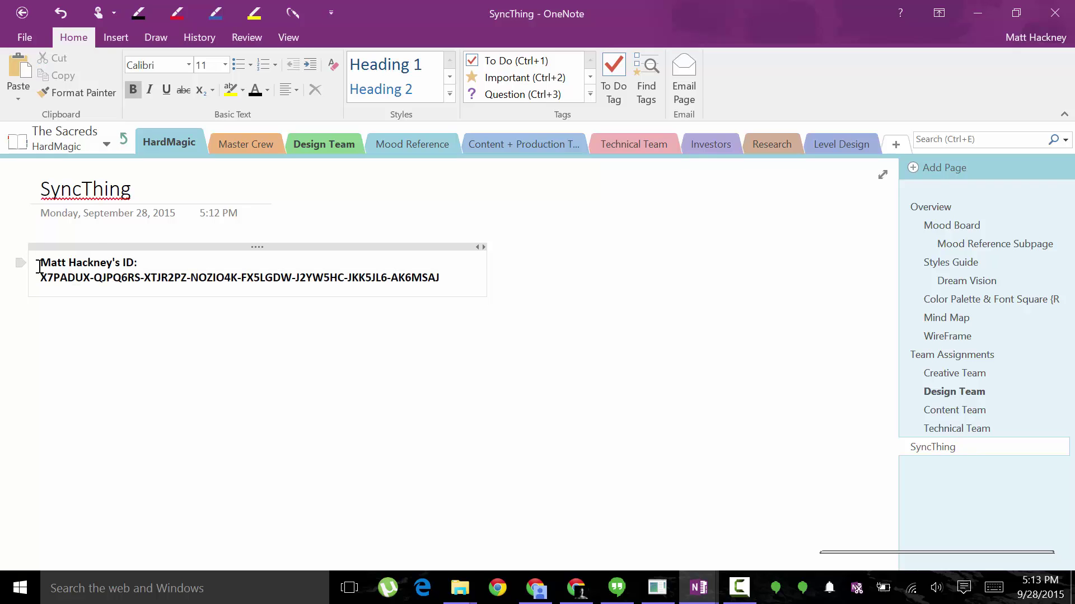
key("Return")
key("Return")
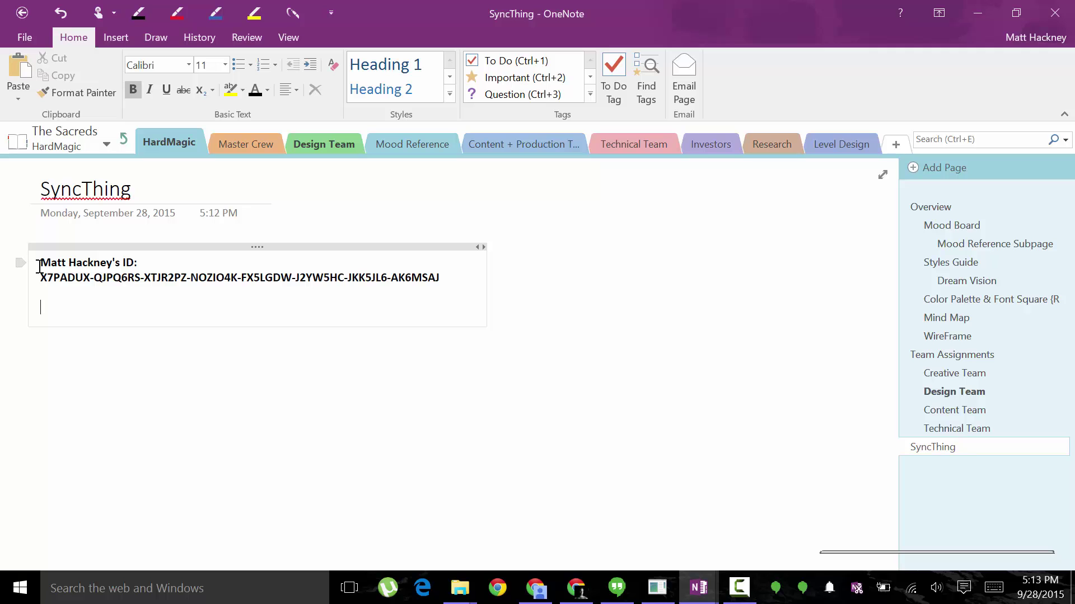
key("alt+Tab")
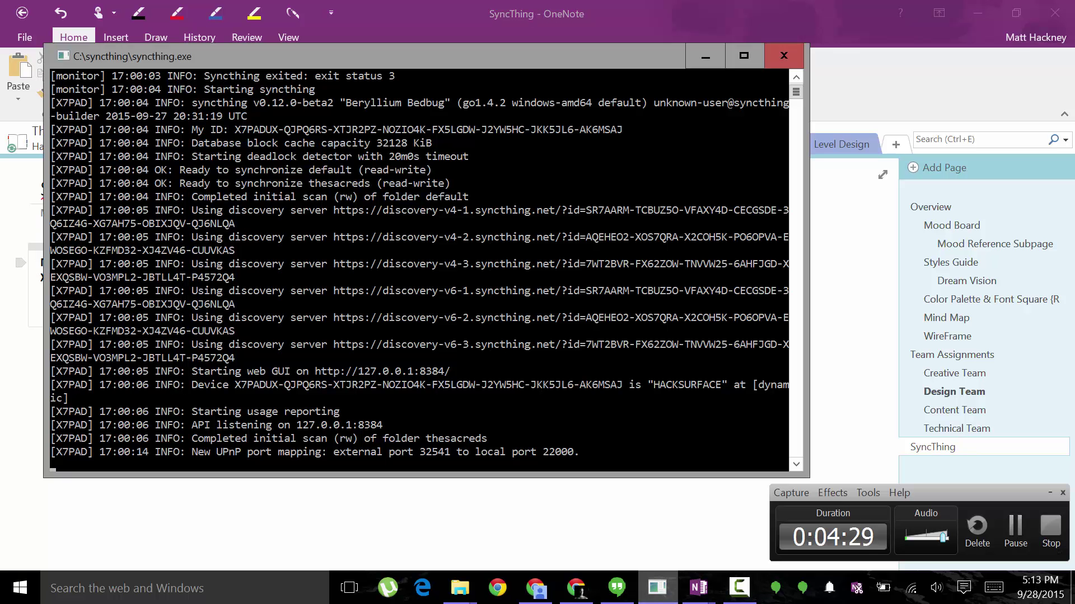
Close Device Identification and open Add Device with the copied device ID pasted in.
left_click(577, 588)
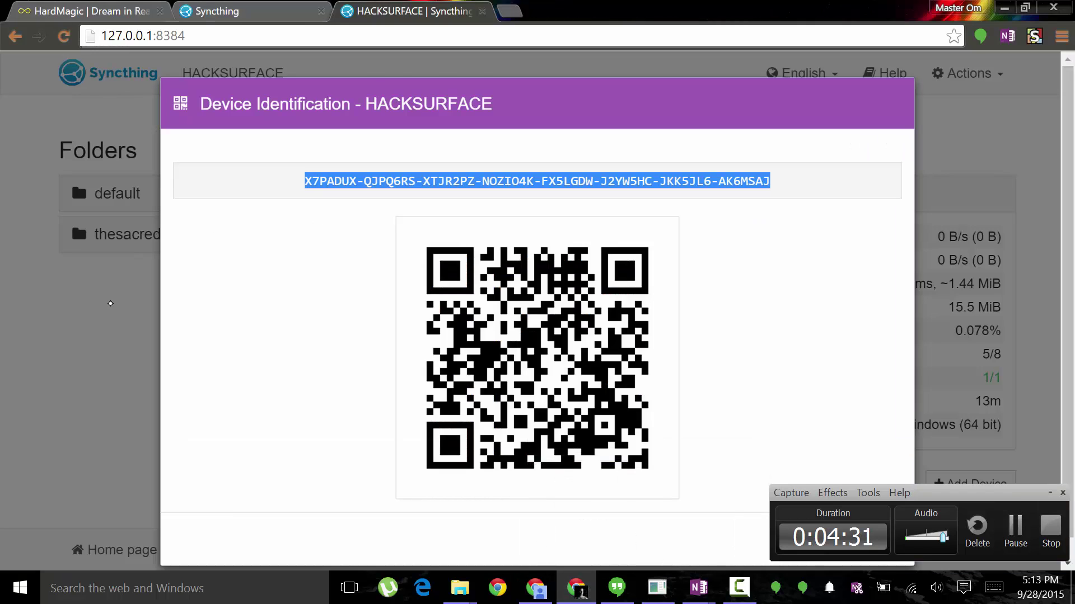
key("Escape")
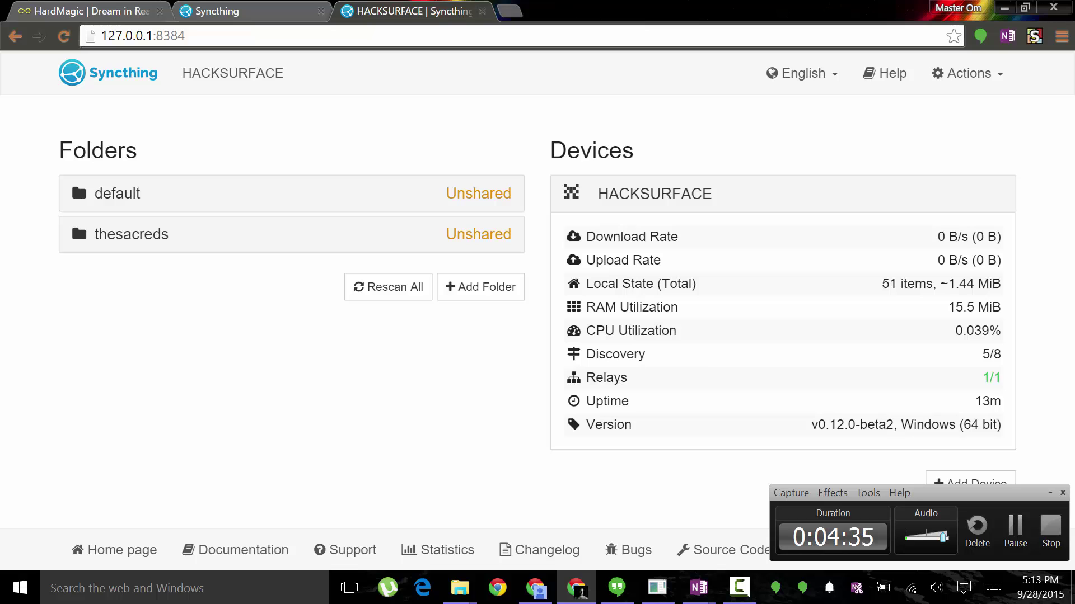
left_click(1050, 493)
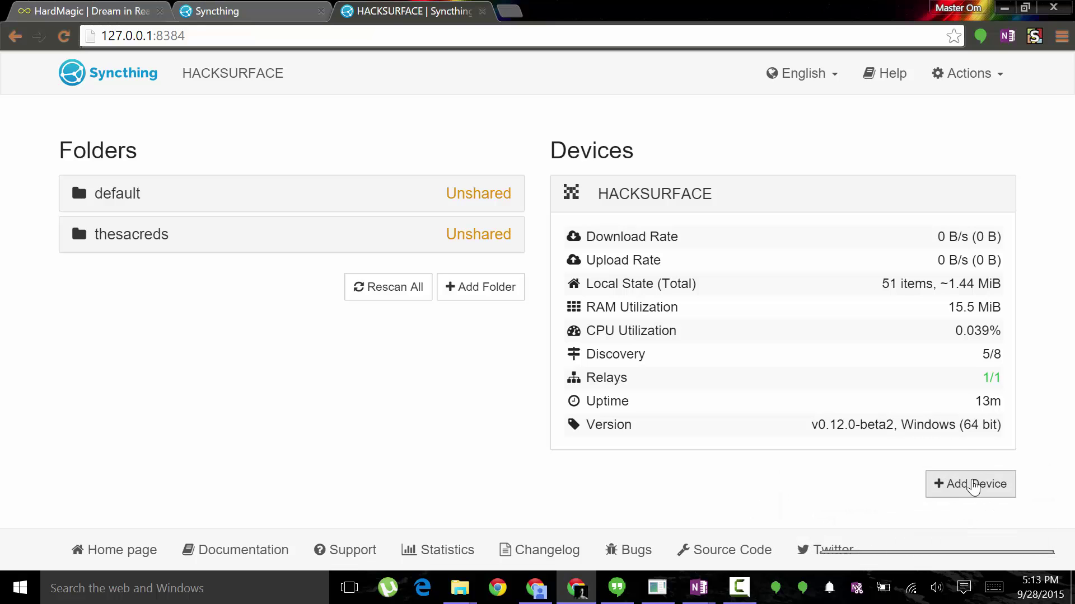
left_click(959, 485)
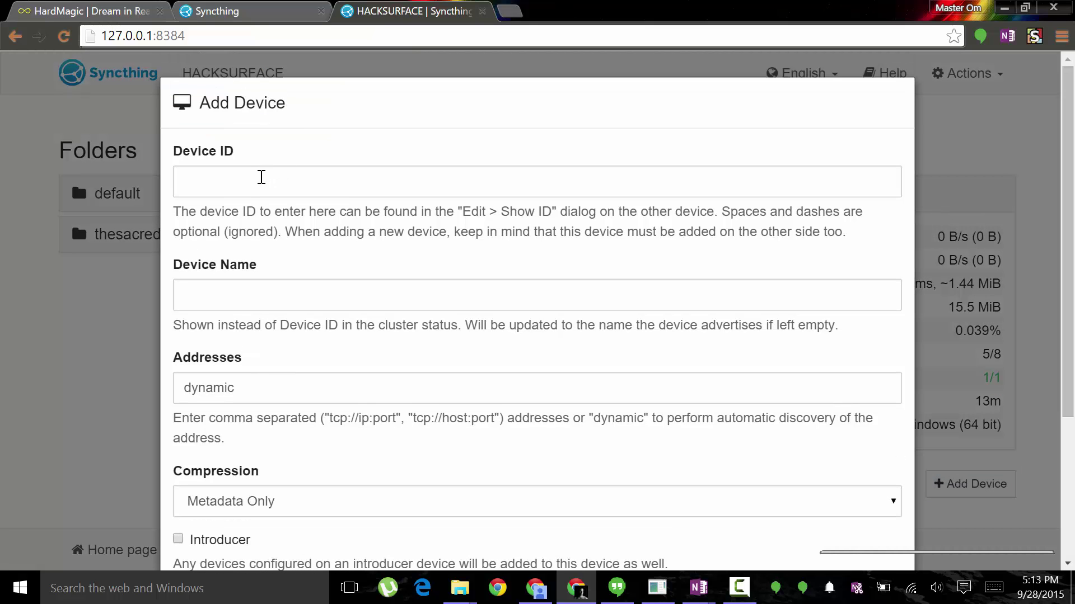
left_click(256, 182)
type("X7PADUX-QJPQ6RS-XTJR2PZ-NOZIO4K-FX5LGDW-J2YW5HC-JKK5JL6-AK6MSAJ")
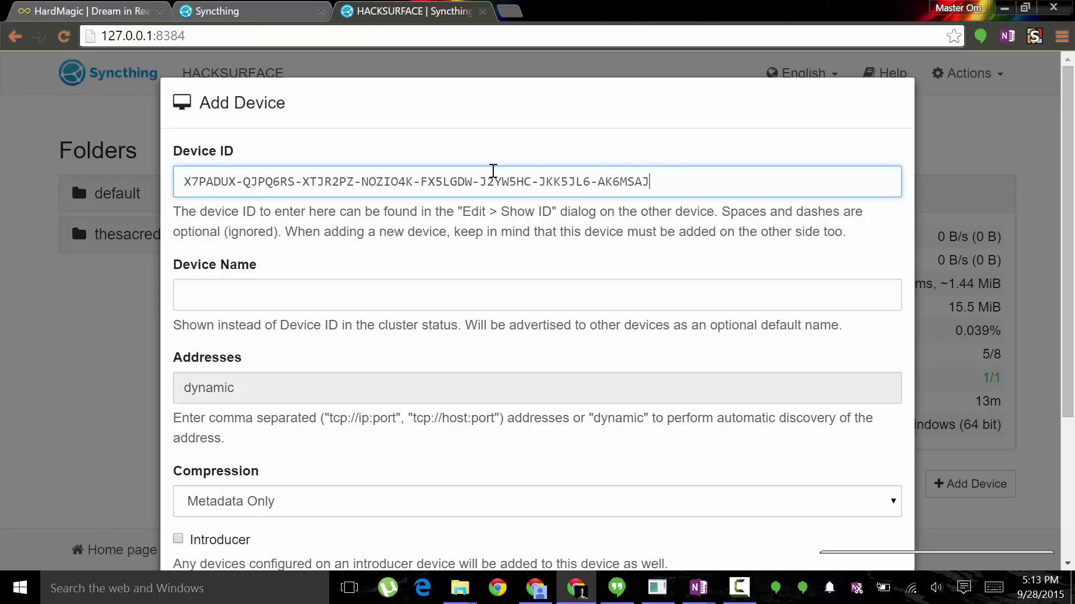
Check the SyncThing note in OneNote against the form, then return to Add Device.
left_click(699, 588)
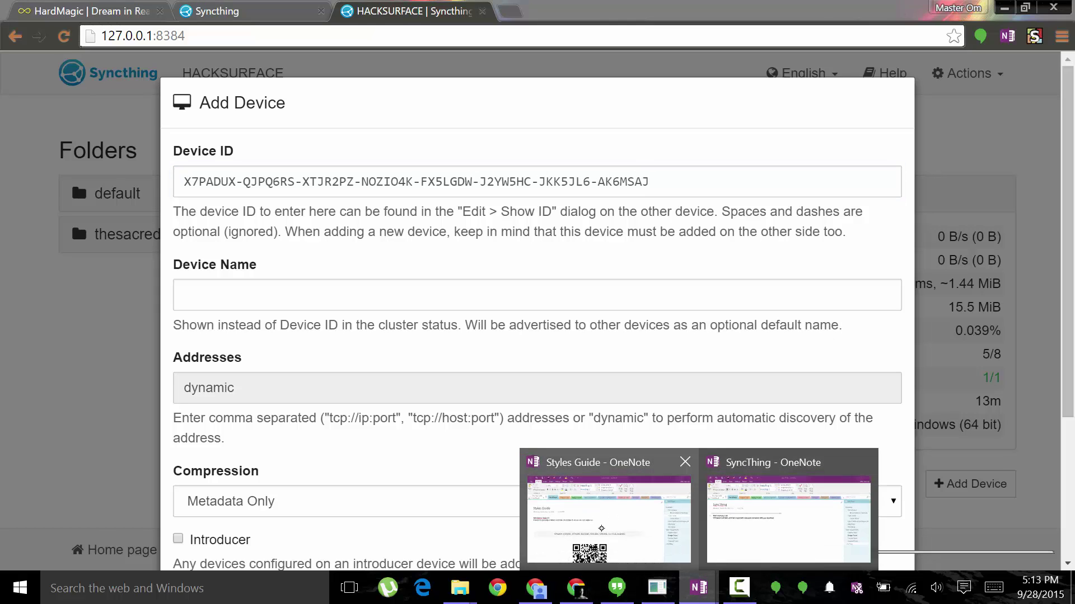
mouse_move(642, 515)
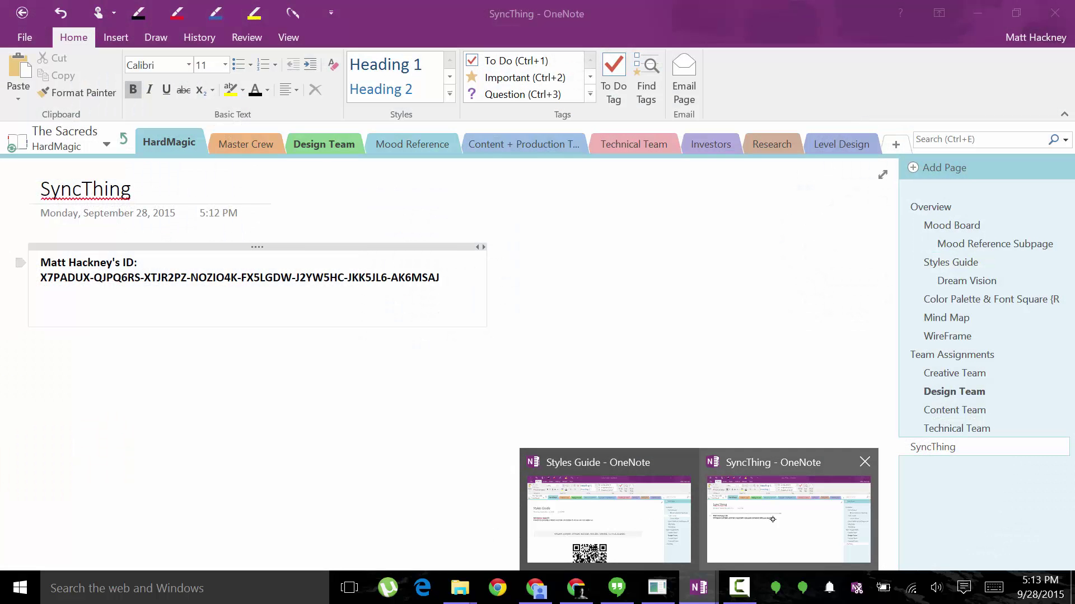
left_click(769, 514)
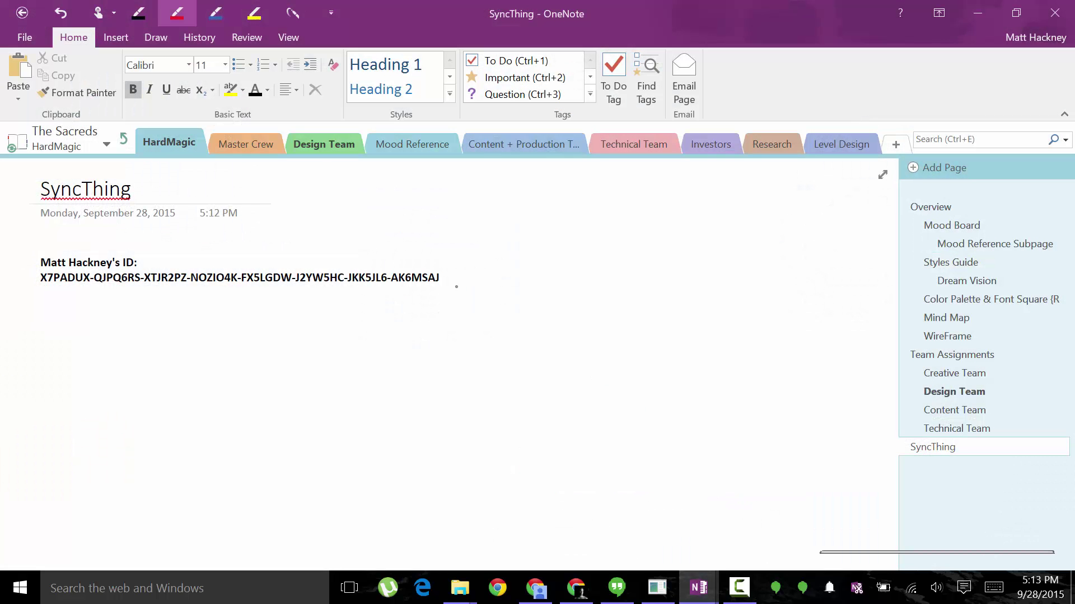
key("alt+Tab")
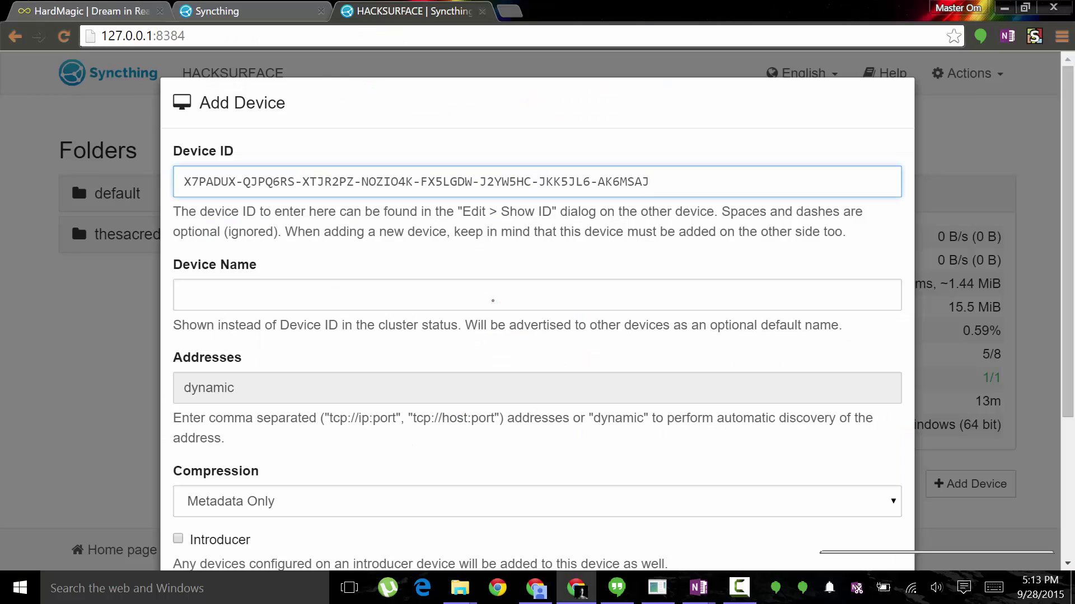
Name the new device HardMagic and tick thesacreds under Share Folders With Device.
left_click(304, 296)
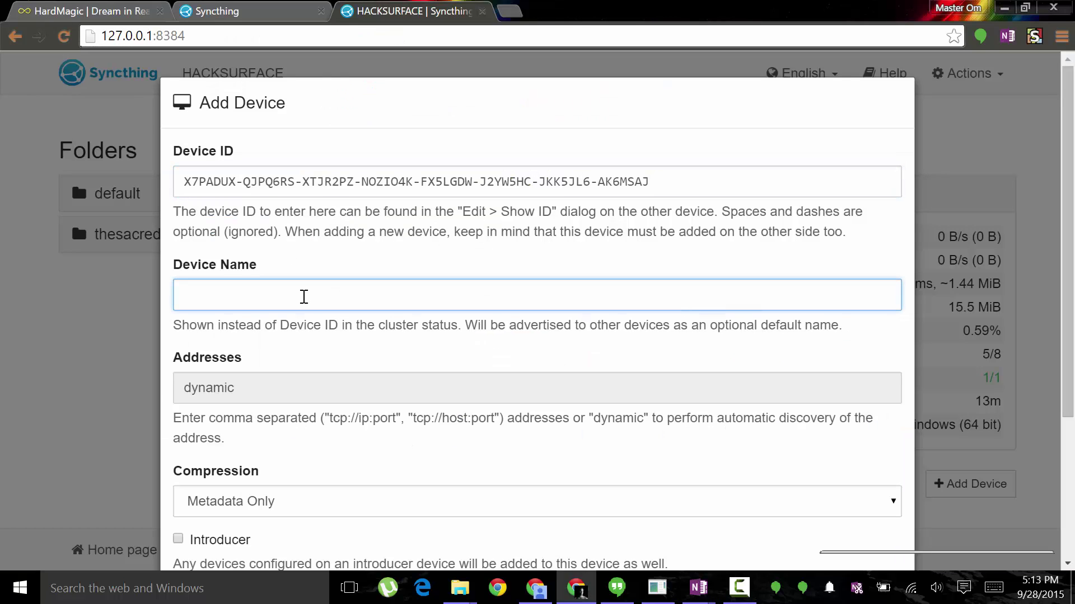
type("HardMagic")
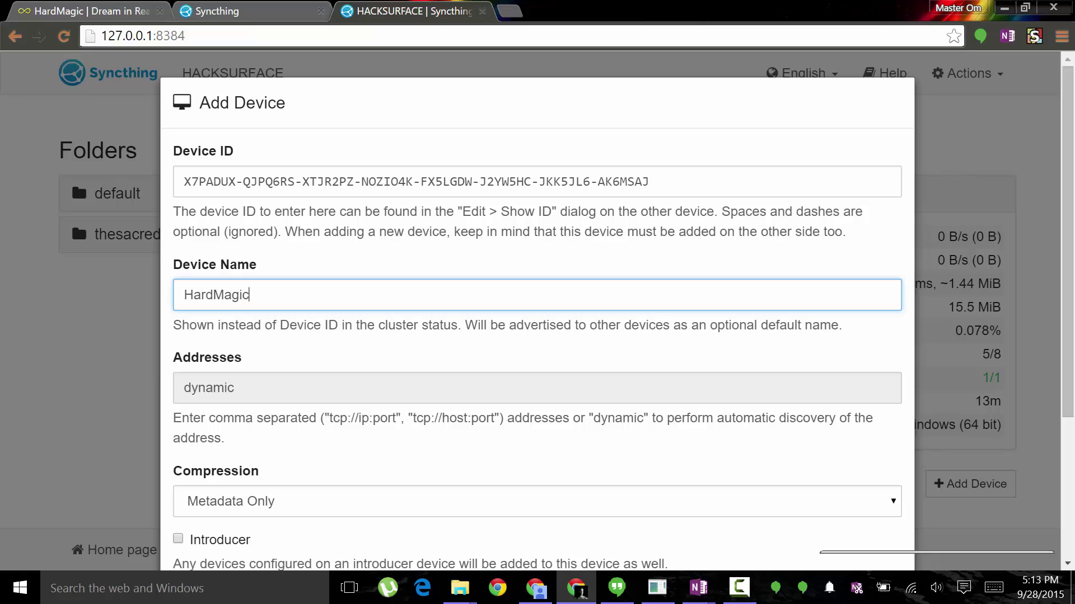
scroll(304, 296, "down", 3)
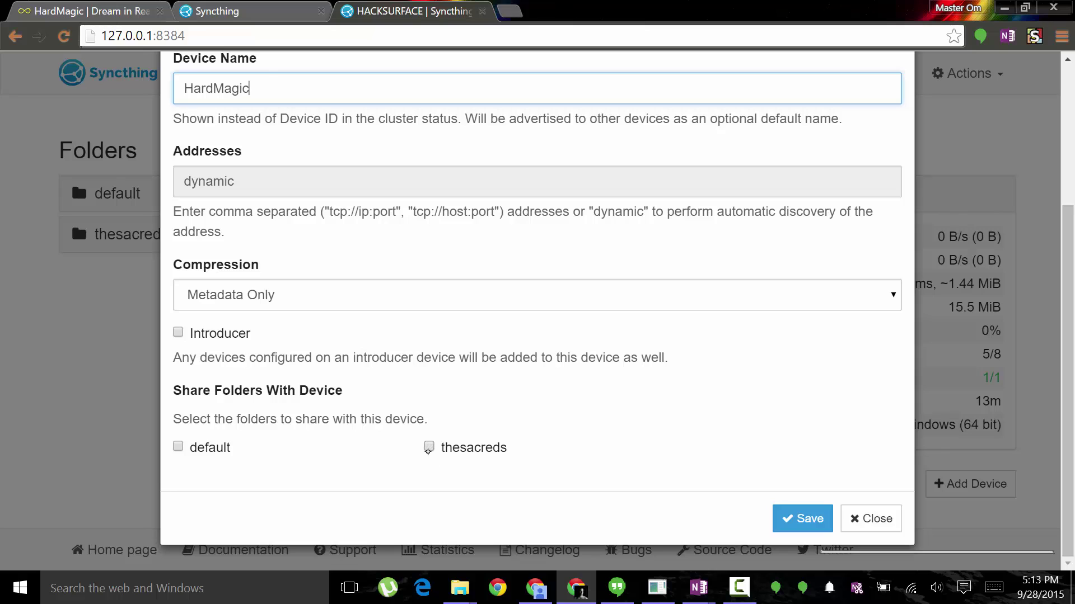
left_click(429, 447)
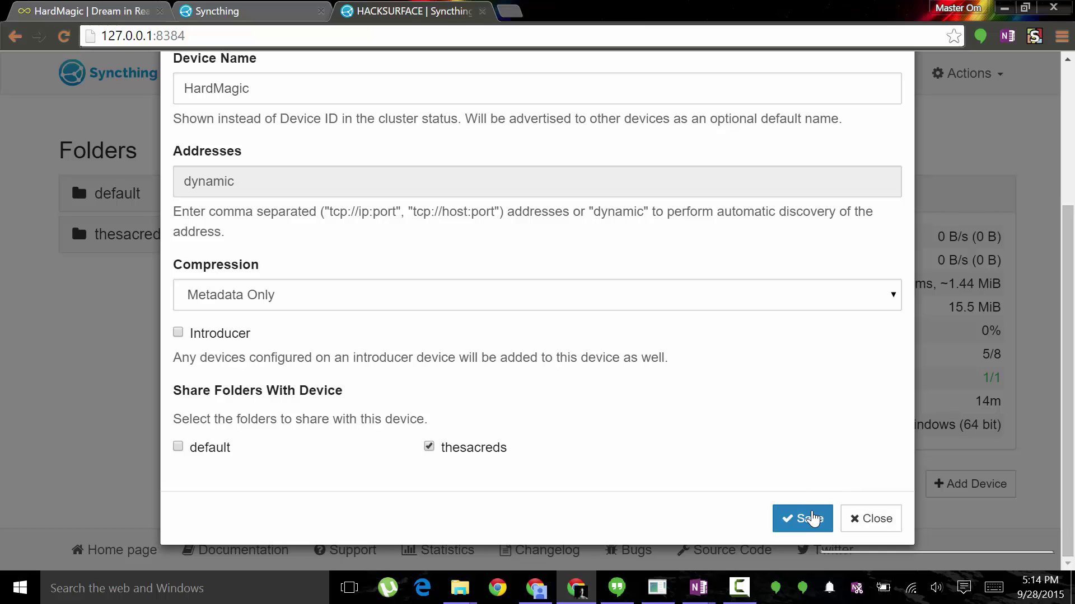
scroll(573, 410, "up", 5)
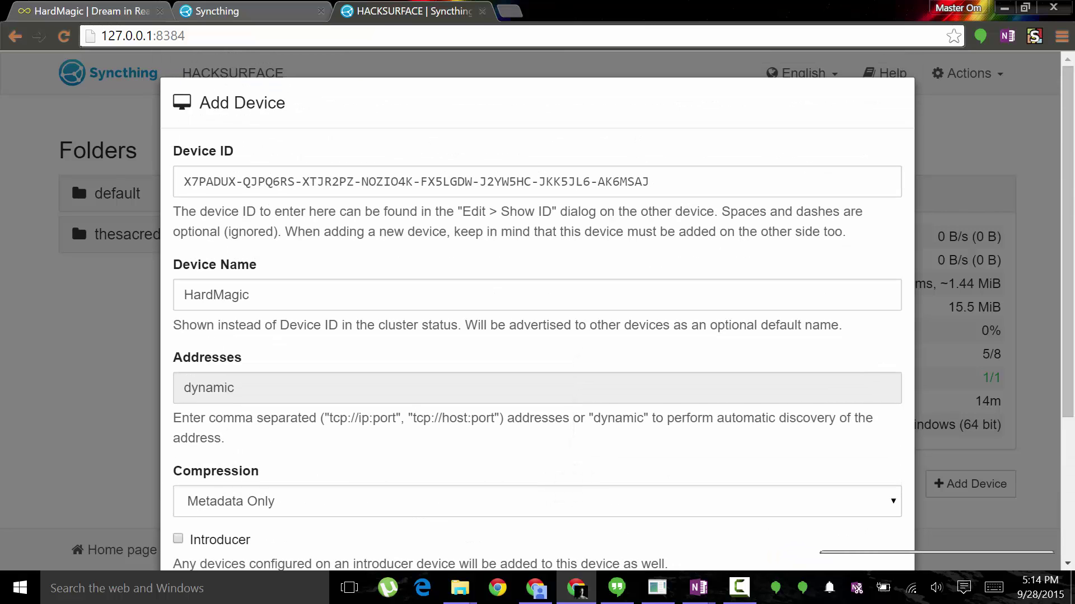
On OneNote's SyncThing page, draw a red ink loop below the device ID, then undo it.
left_click(699, 588)
left_click(773, 532)
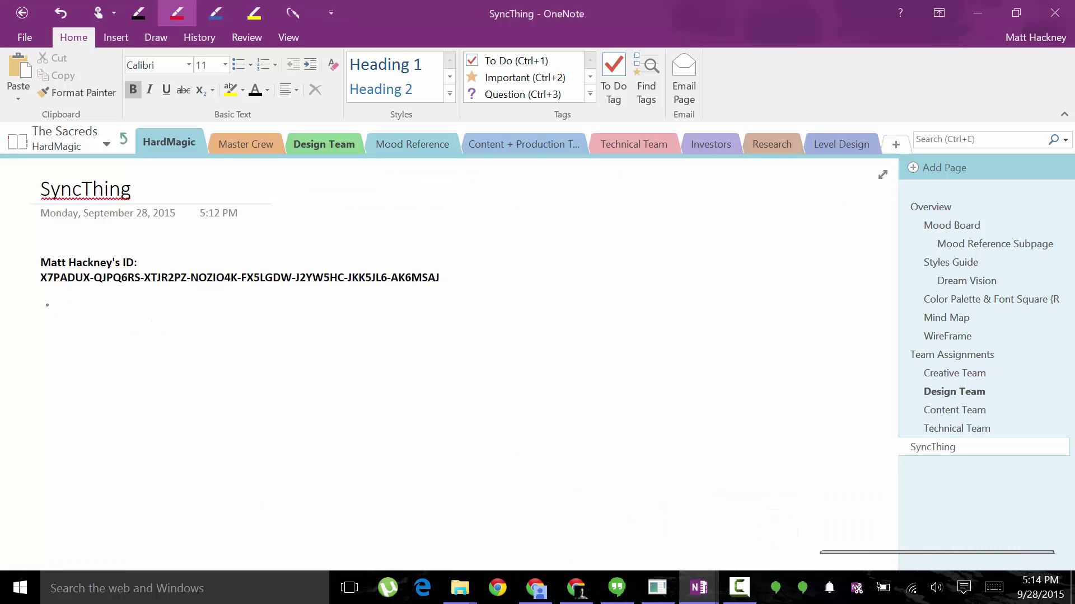
mouse_move(101, 314)
left_mouse_down()
mouse_move(53, 324)
mouse_move(411, 480)
mouse_move(207, 305)
mouse_move(64, 307)
left_mouse_up()
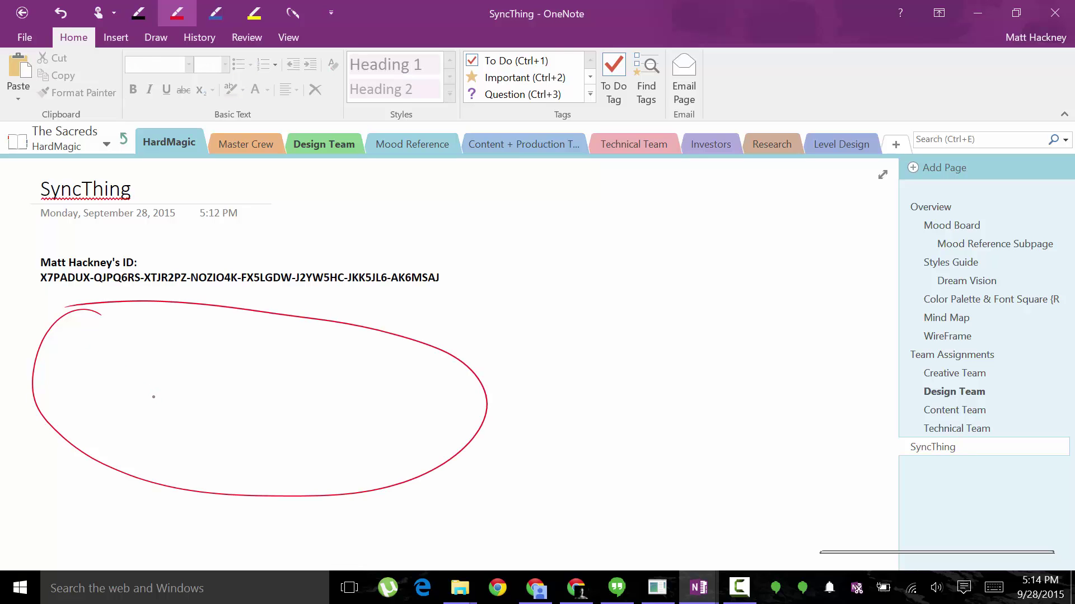
key("ctrl+z")
Dismiss the Add Device form unsaved and bring The Sacreds folder window forward.
key("alt+Tab")
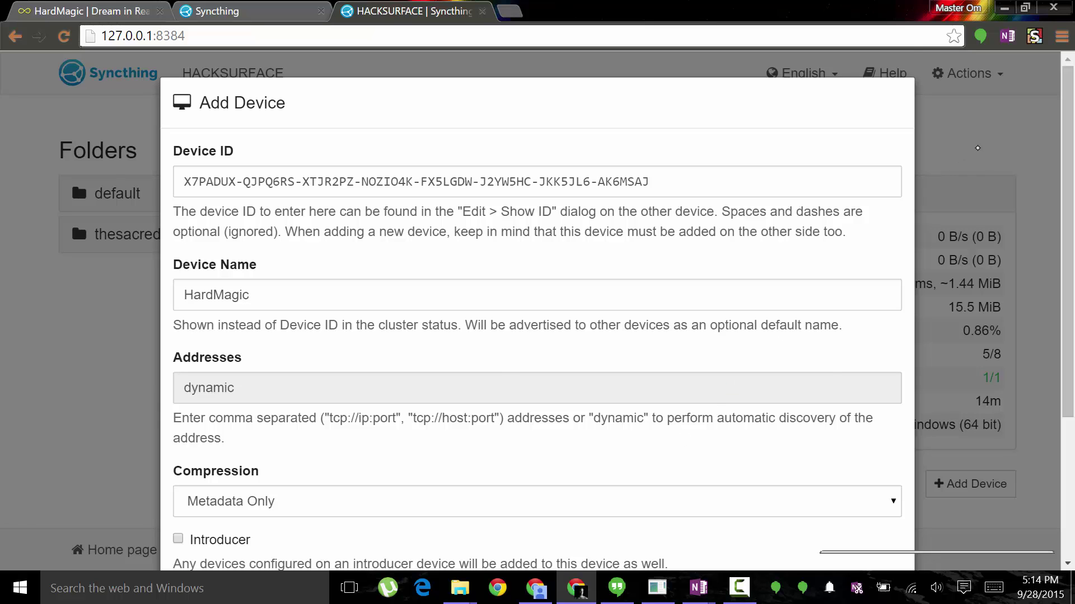
left_click(978, 148)
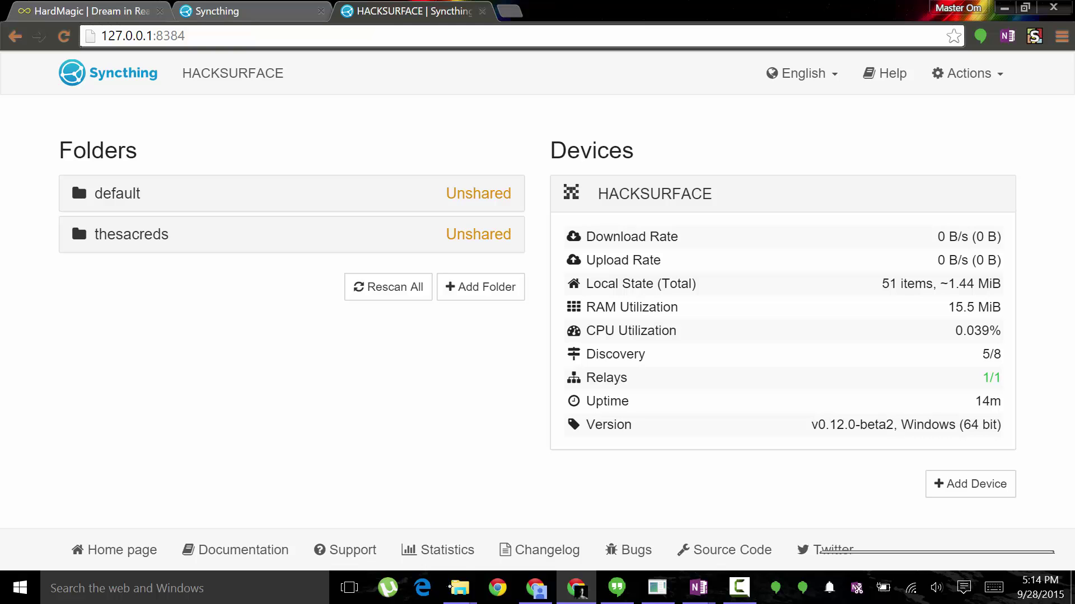
mouse_move(459, 587)
left_click(513, 506)
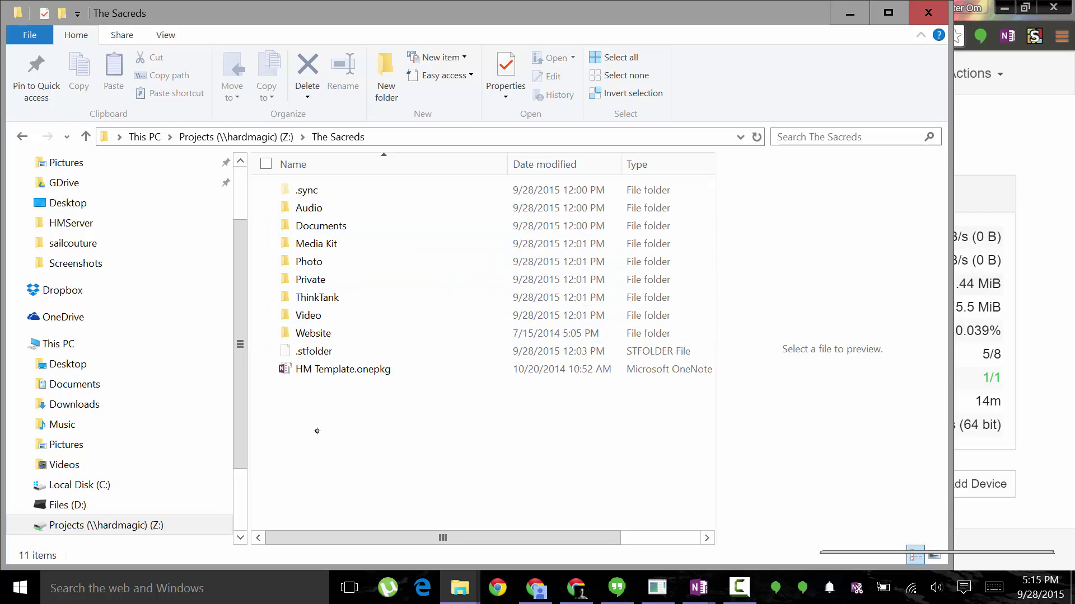
Browse The Sacreds' Audio folder, return to The Sacreds, then go back to the Syncthing dashboard.
double_click(347, 208)
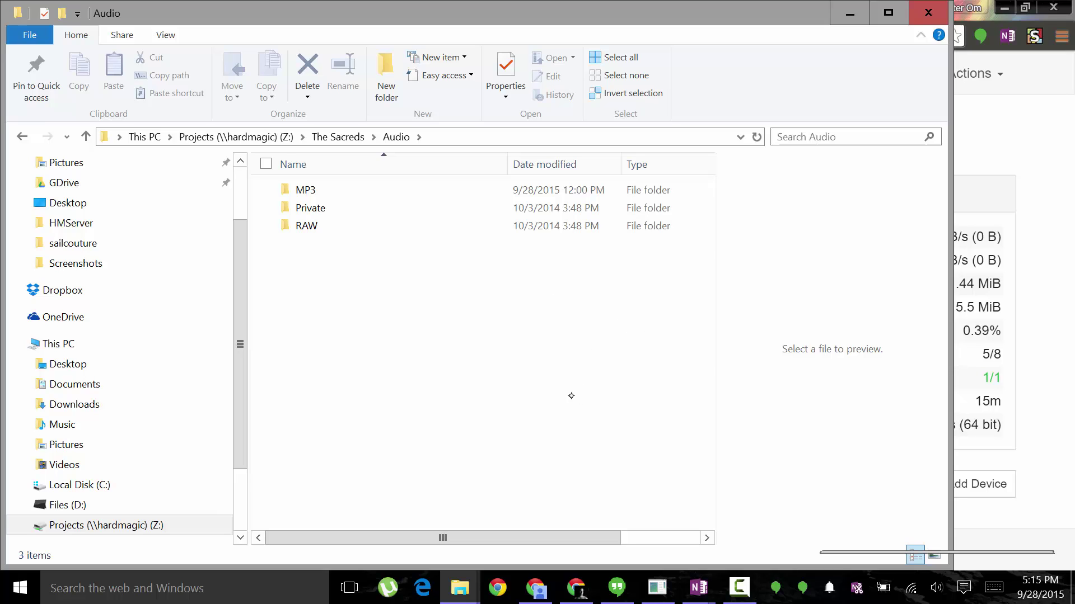
left_click(340, 137)
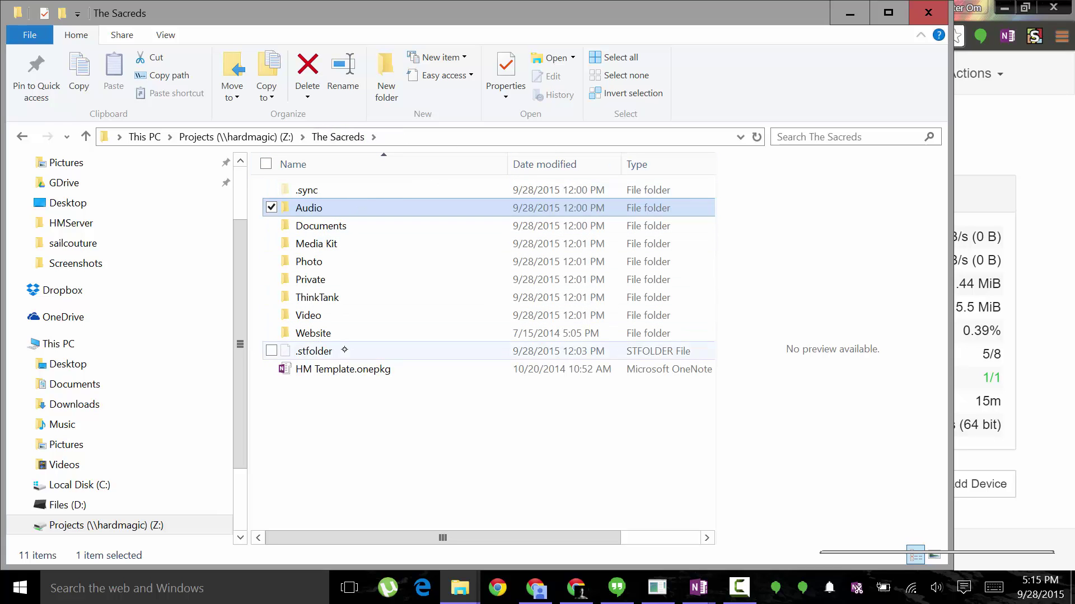
left_click(497, 460)
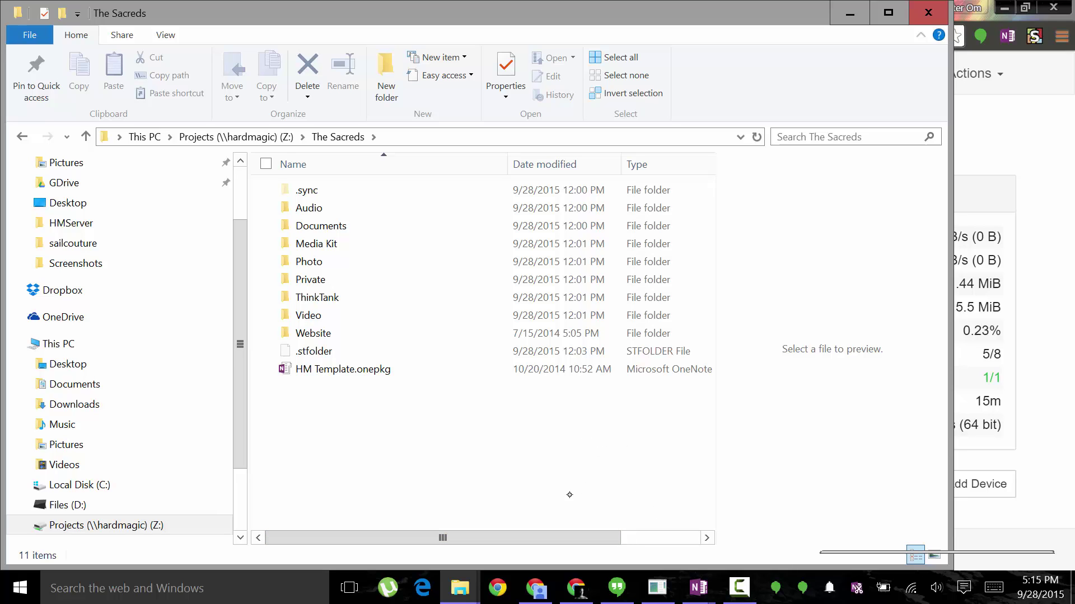
left_click(576, 588)
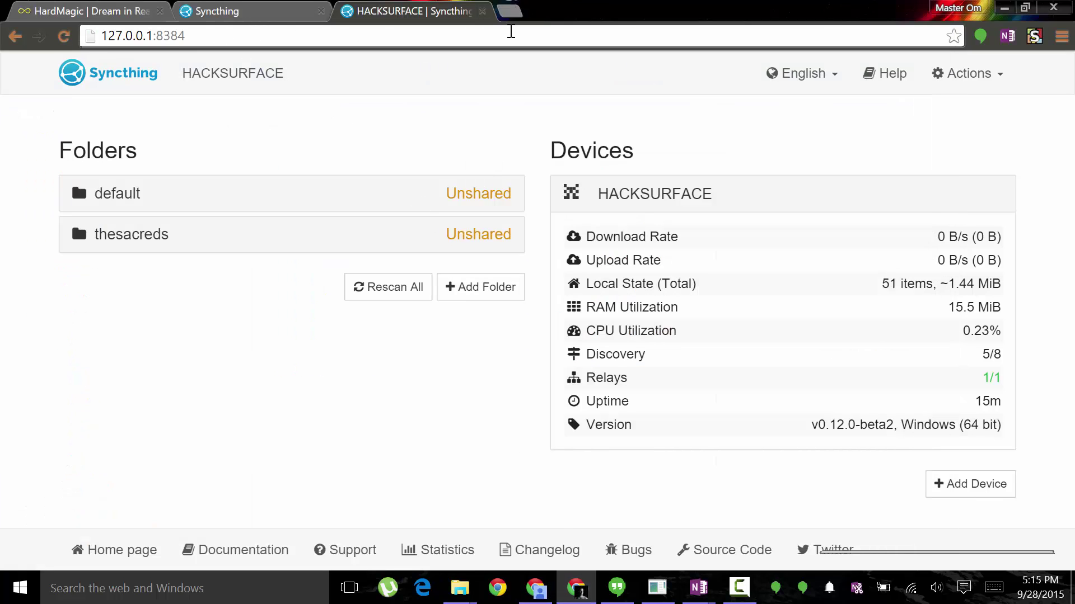
Open Google+ in a new tab, go to The Sacreds community, and highlight its links.
left_click(509, 12)
type("plus.google.com")
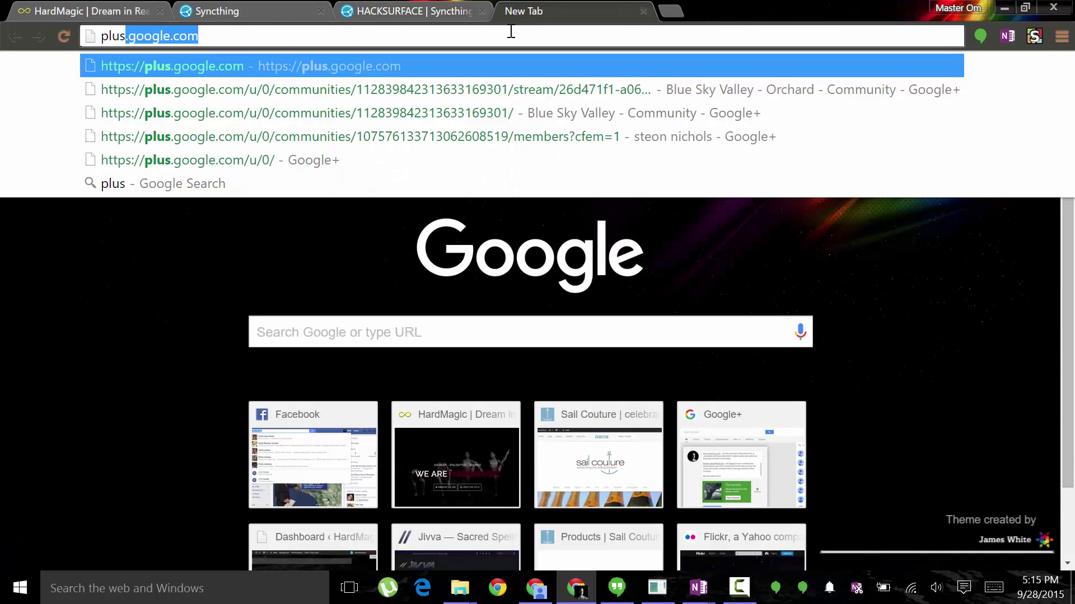
key("Return")
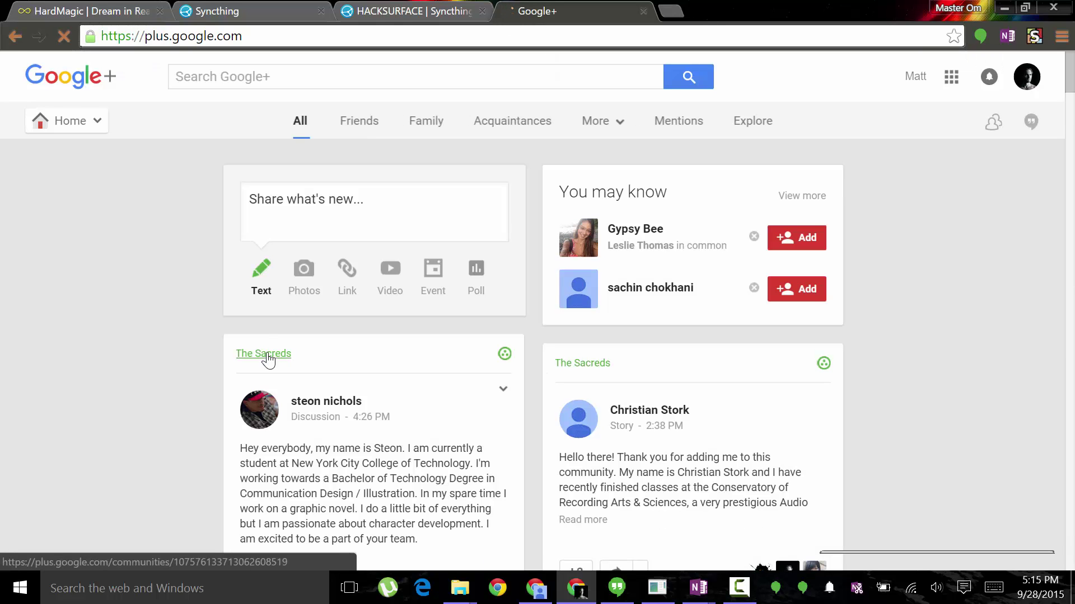
mouse_move(88, 136)
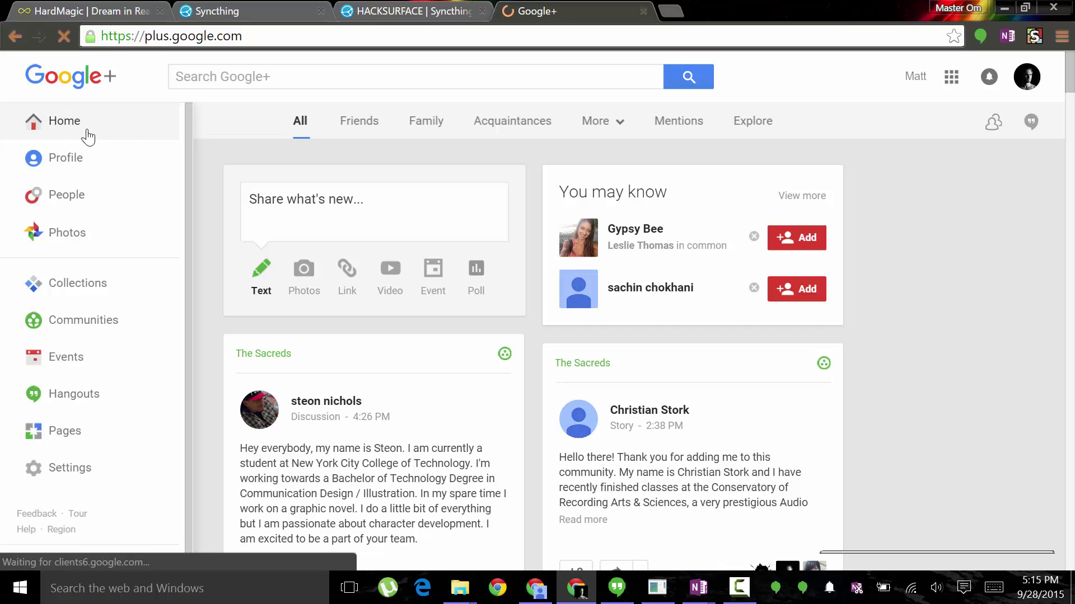
left_click(83, 333)
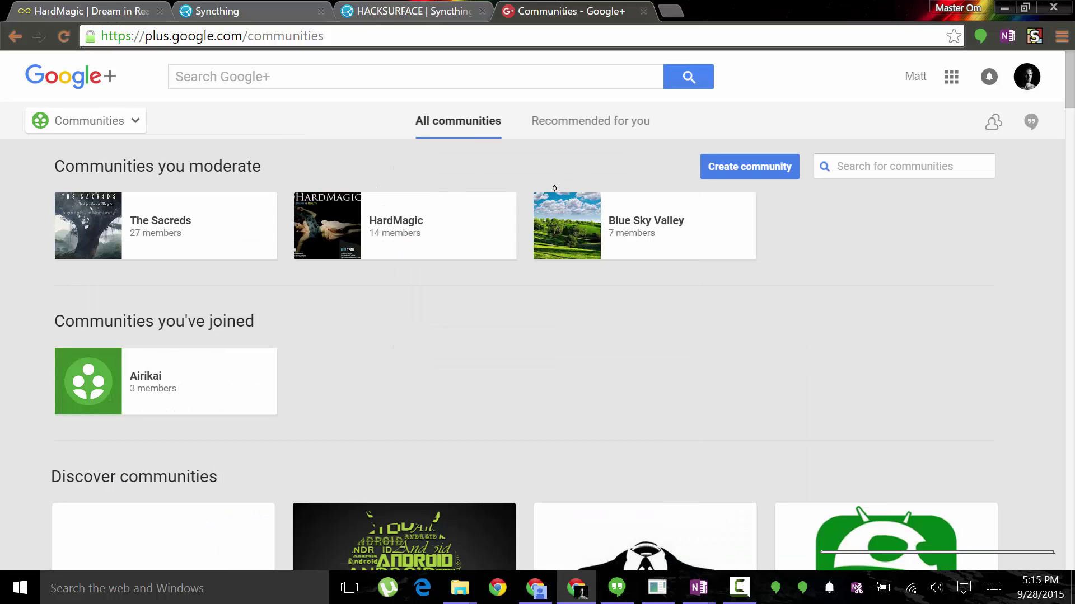
left_click(159, 226)
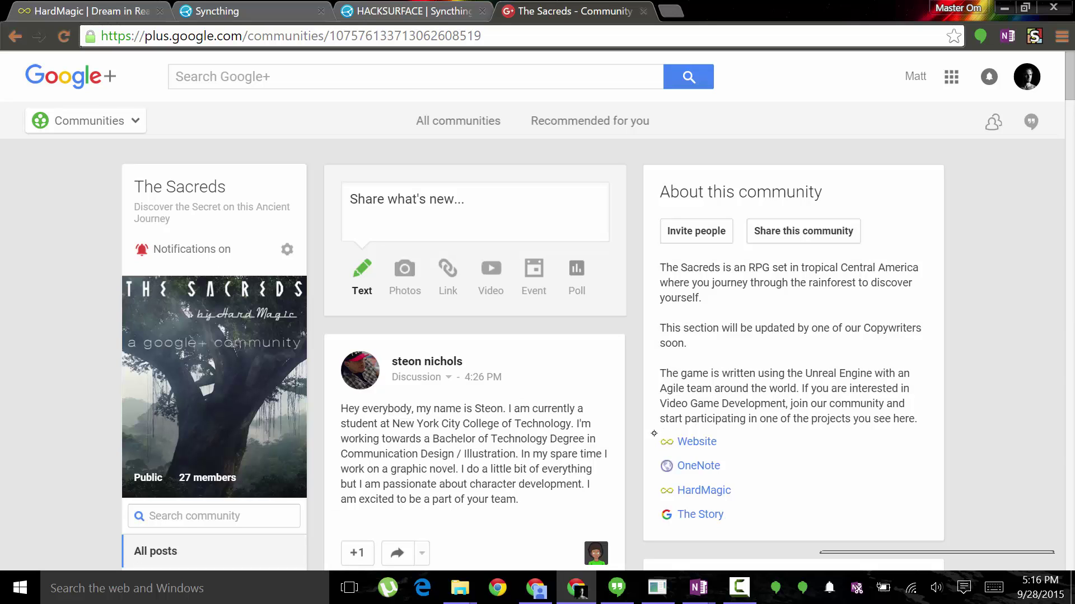
mouse_move(656, 433)
left_mouse_down()
mouse_move(692, 470)
mouse_move(681, 510)
mouse_move(708, 512)
mouse_move(662, 434)
left_mouse_up()
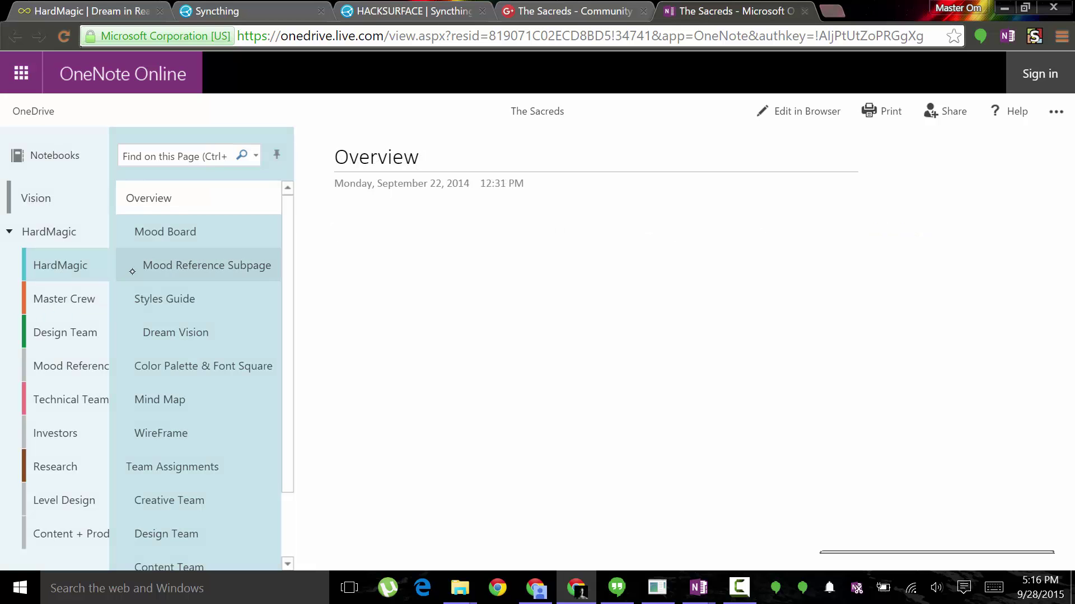
View the HardMagic section's SyncThing page and select its device ID, then switch to Design Team.
scroll(285, 295, "down", 3)
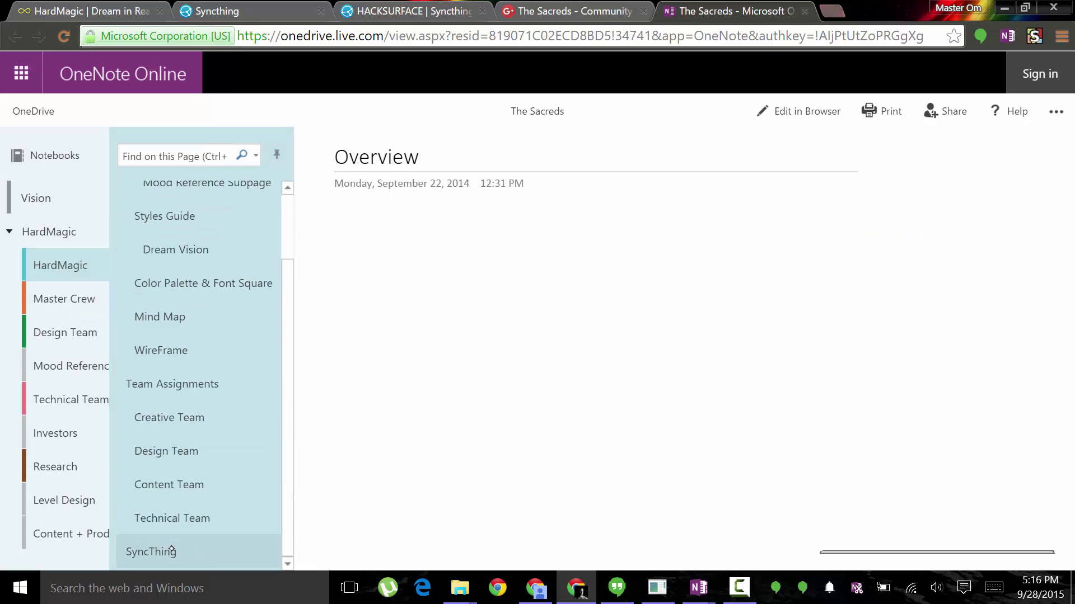
left_click(172, 551)
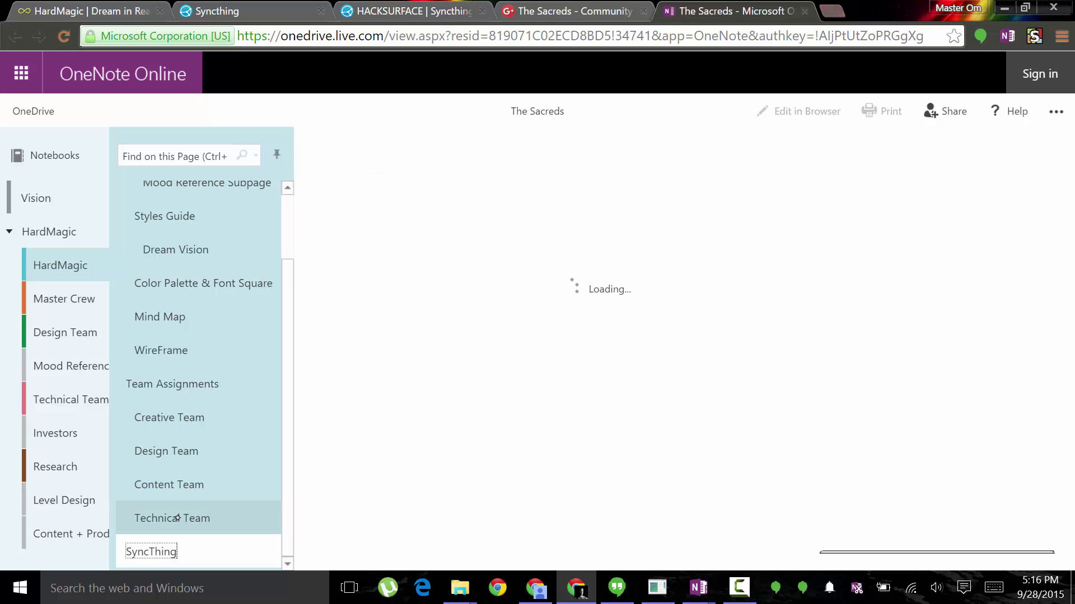
left_click_drag(335, 247, 725, 247)
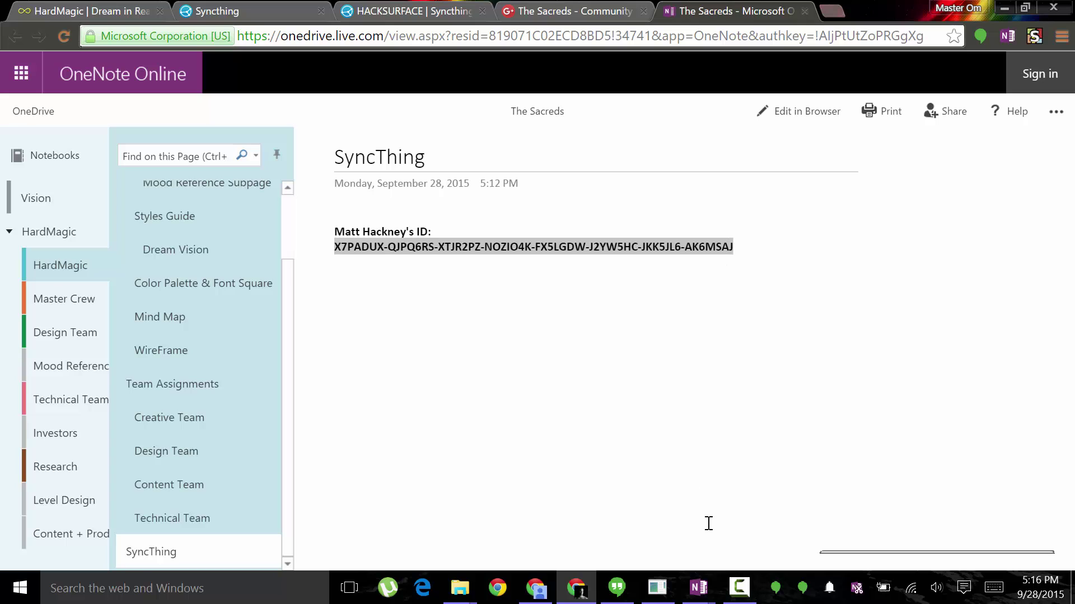
left_click(692, 297)
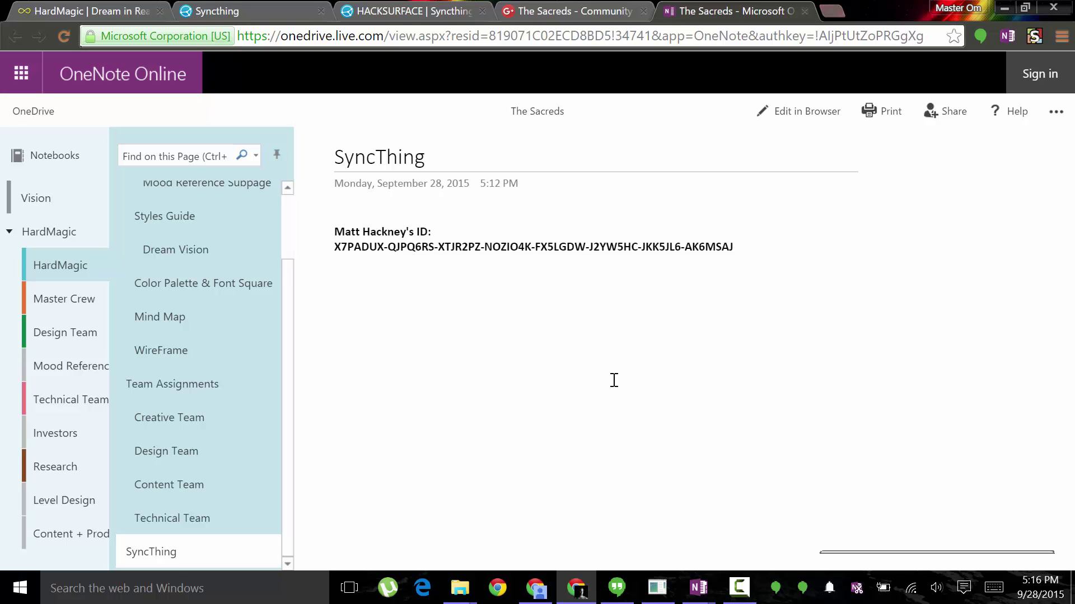
left_click(66, 333)
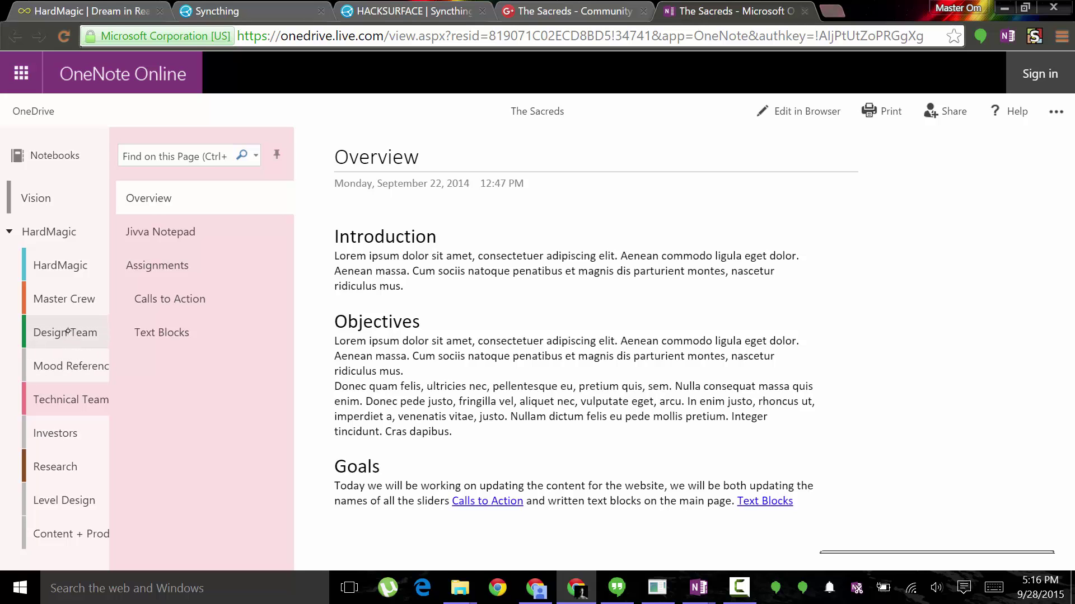
left_click(72, 331)
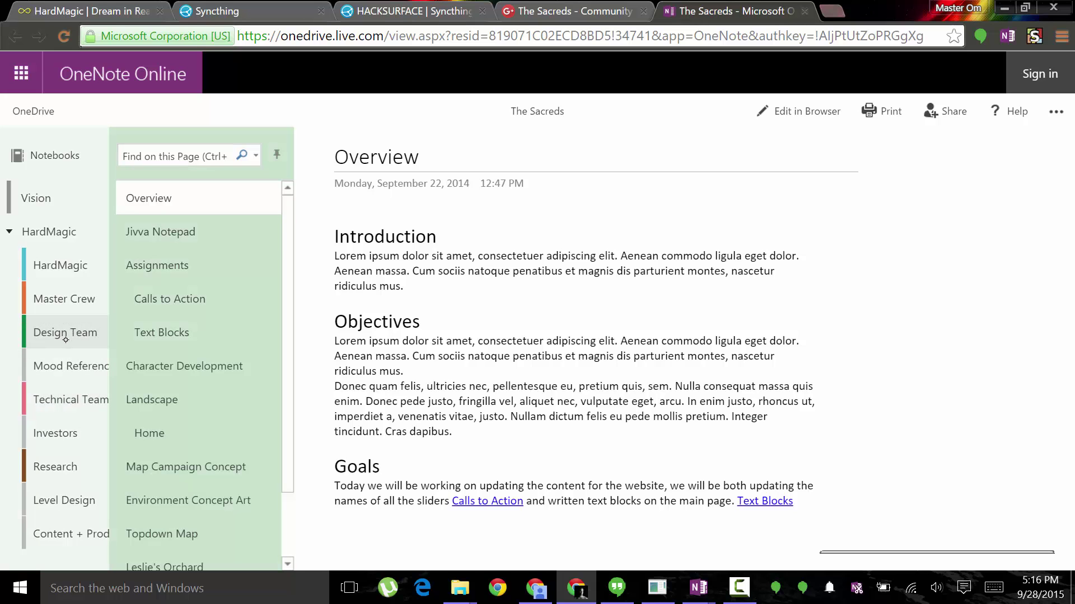
left_click(557, 11)
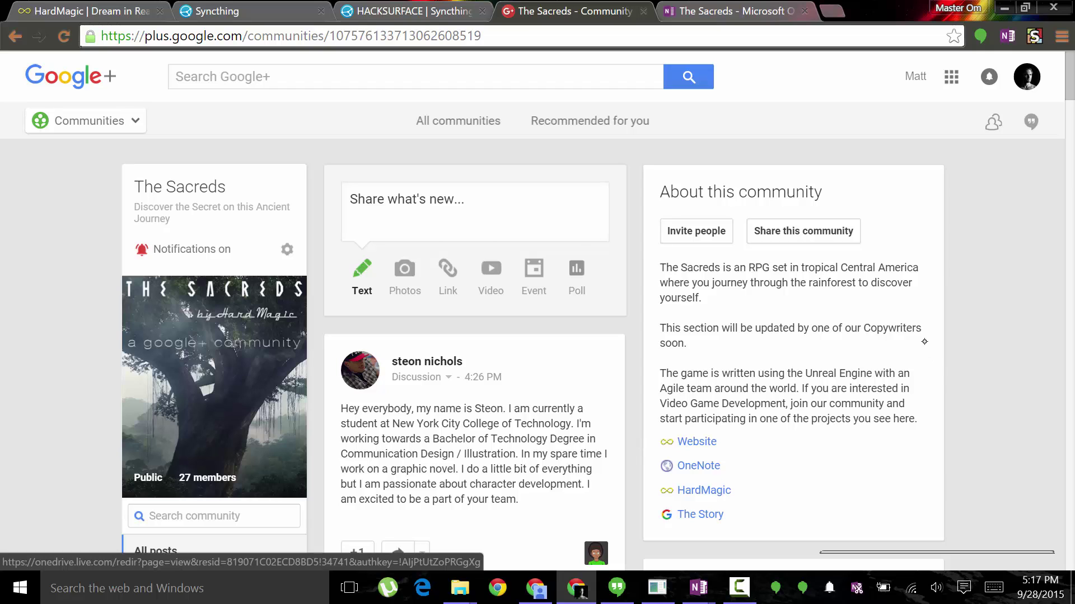
left_click(250, 7)
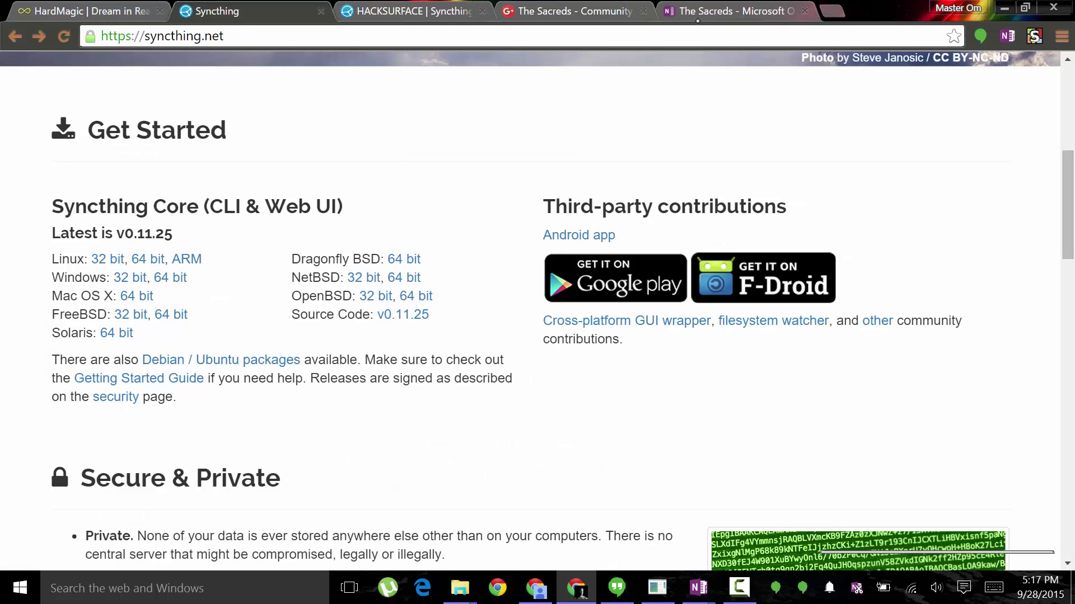
left_click(728, 11)
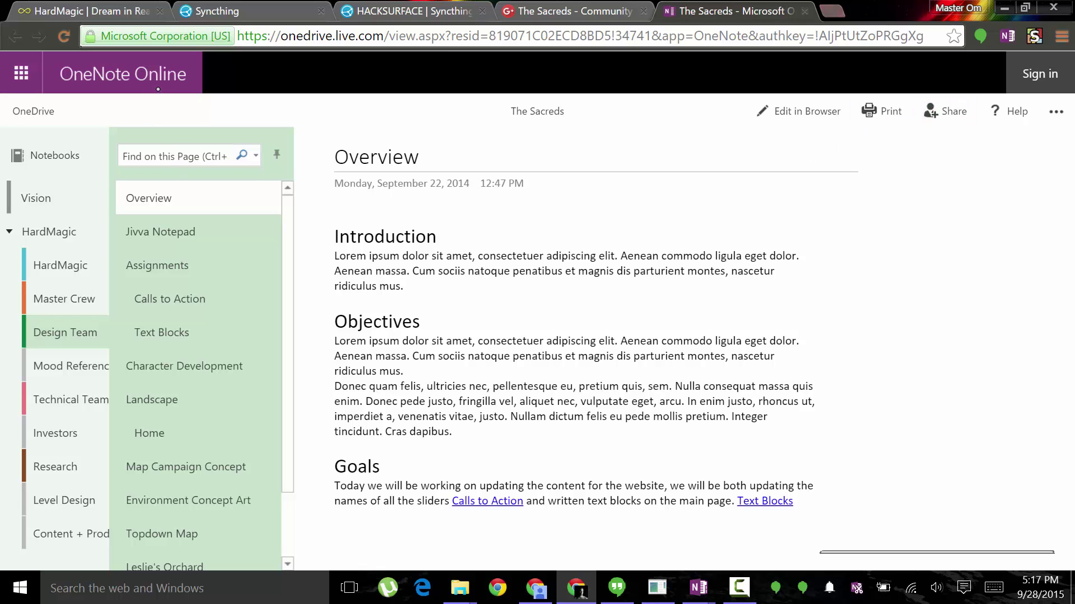
mouse_move(699, 588)
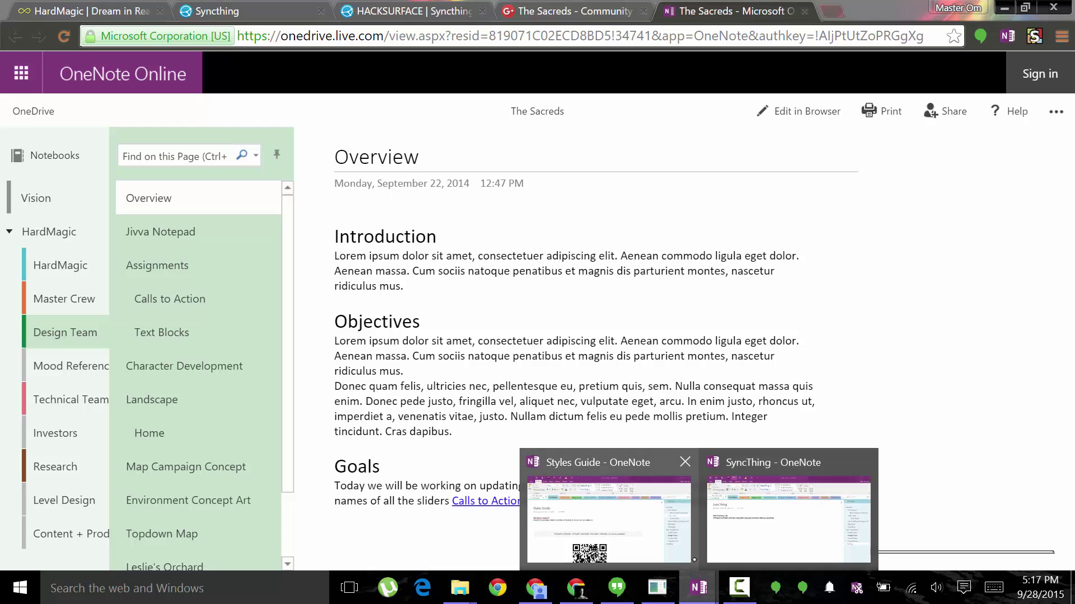
Draw a red ink smiley on the desktop OneNote SyncThing page.
left_click(736, 514)
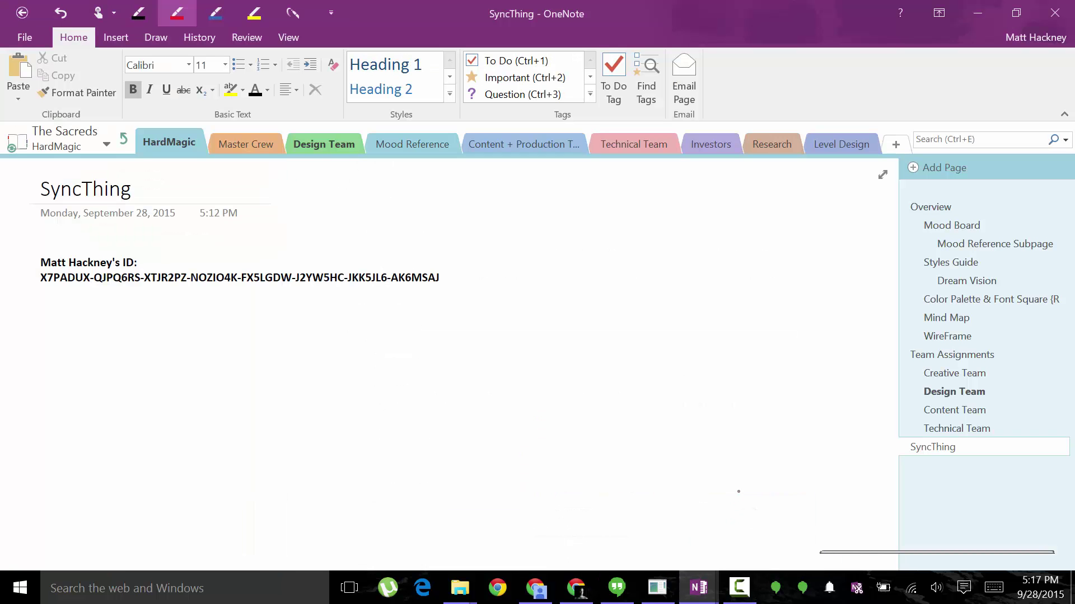
mouse_move(642, 216)
left_mouse_down()
mouse_move(711, 257)
mouse_move(652, 211)
left_mouse_up()
left_click(596, 243)
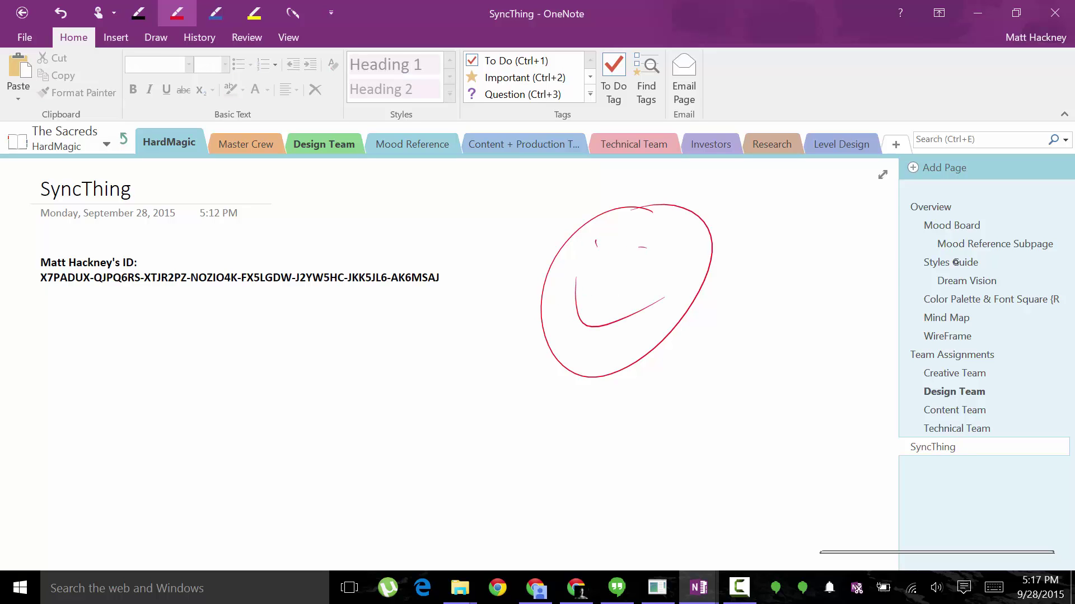
On the Mood Board page, mark a red X over the statue.
left_click(932, 226)
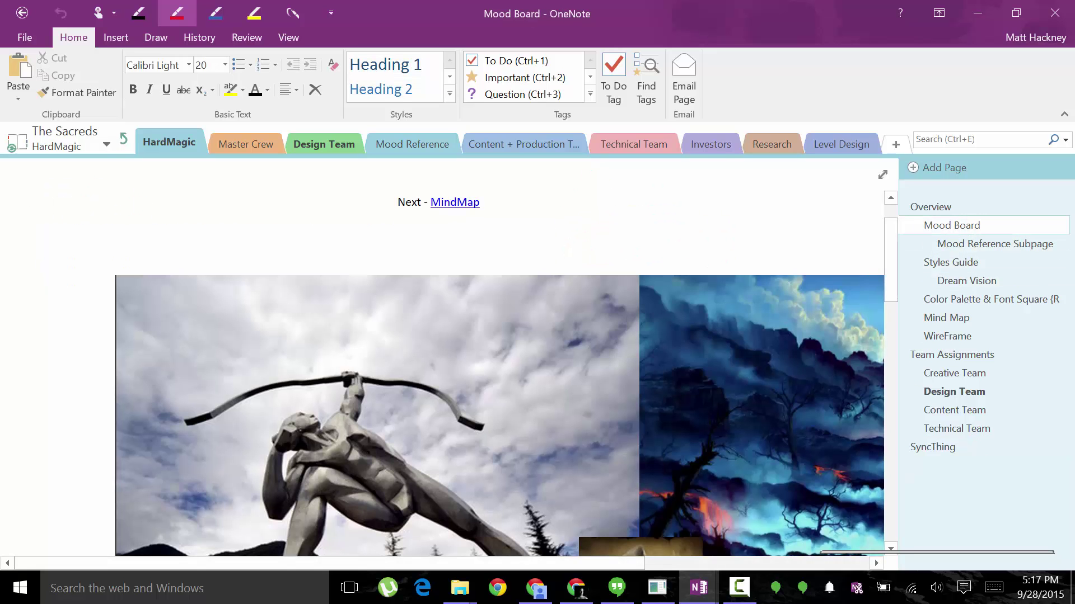
scroll(498, 364, "down", 2)
left_click_drag(289, 283, 339, 372)
left_click_drag(342, 277, 251, 394)
Handwrite 'Make Smaller and BLUE' in red in the sky, underlining BLUE.
left_click_drag(386, 219, 448, 217)
left_click_drag(450, 214, 482, 251)
mouse_move(486, 250)
left_mouse_down()
mouse_move(496, 224)
mouse_move(504, 230)
left_mouse_up()
left_click_drag(506, 253, 553, 238)
left_click_drag(482, 290, 492, 285)
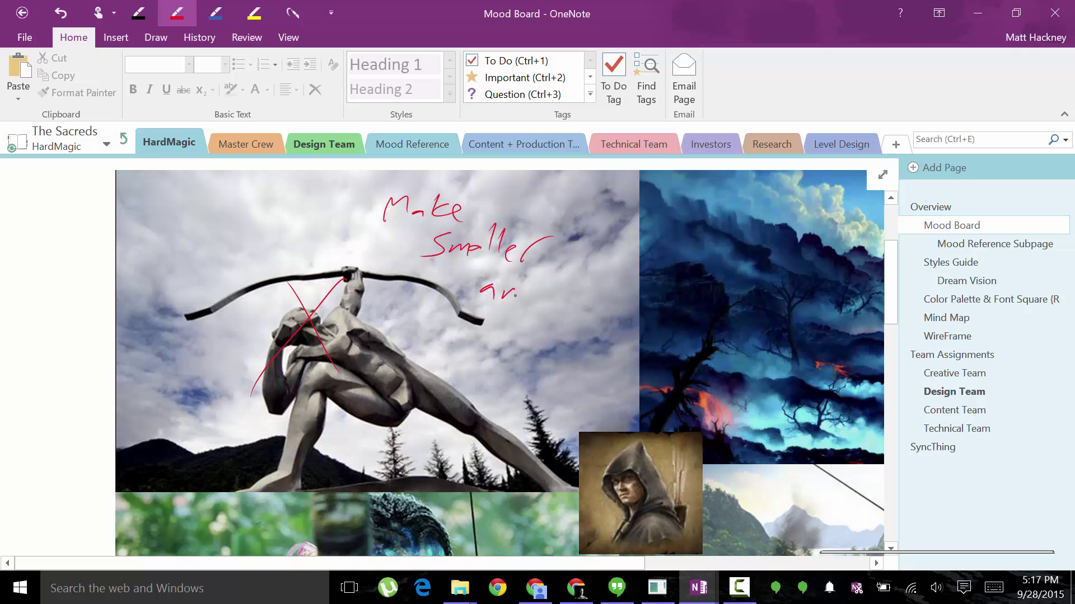
left_click_drag(498, 322, 500, 352)
mouse_move(501, 322)
left_mouse_down()
mouse_move(515, 344)
mouse_move(501, 351)
left_mouse_up()
mouse_move(527, 320)
left_mouse_down()
mouse_move(528, 348)
mouse_move(546, 338)
left_mouse_up()
left_click_drag(566, 315, 553, 336)
left_click_drag(497, 368, 562, 356)
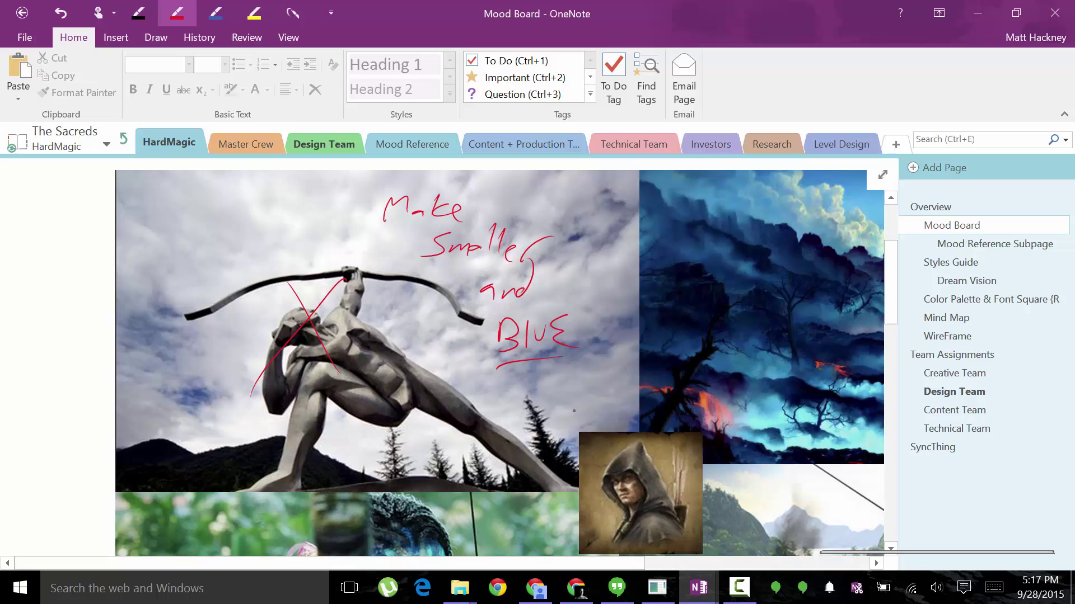
Undo the handwritten 'Make Smaller and BLUE' note and part of the X.
key("ctrl+z")
key("ctrl+z")
key("ctrl+z")
key("ctrl+z")
key("ctrl+z")
key("ctrl+z")
key("ctrl+z")
key("ctrl+z")
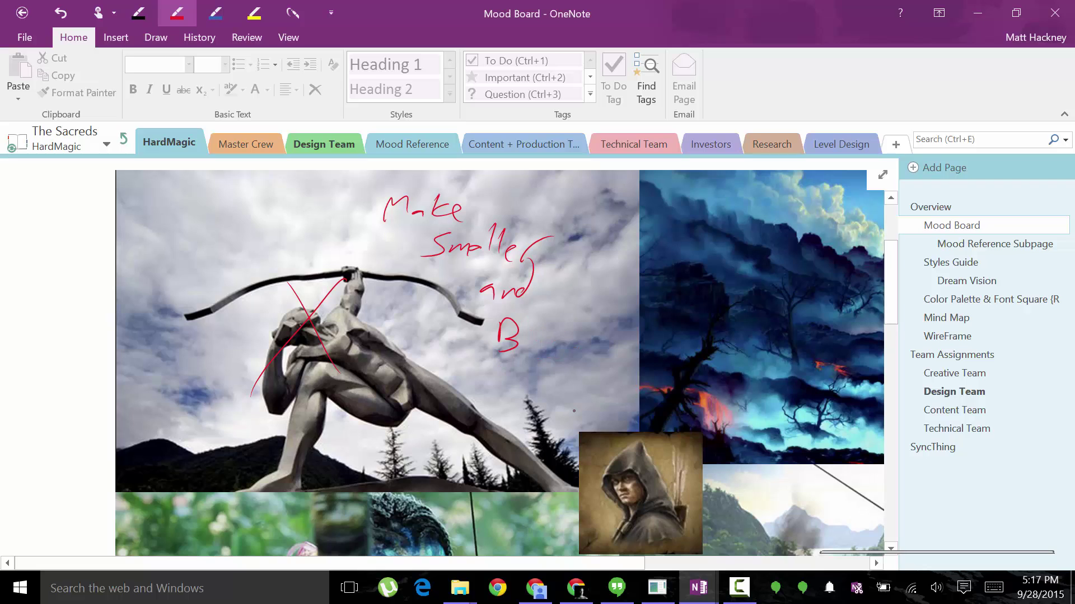
key("ctrl+z")
key("ctrl+z")
key("ctrl+z")
key("ctrl+z")
key("ctrl+z")
key("ctrl+z")
key("ctrl+z")
key("ctrl+z")
key("ctrl+z")
key("ctrl+z")
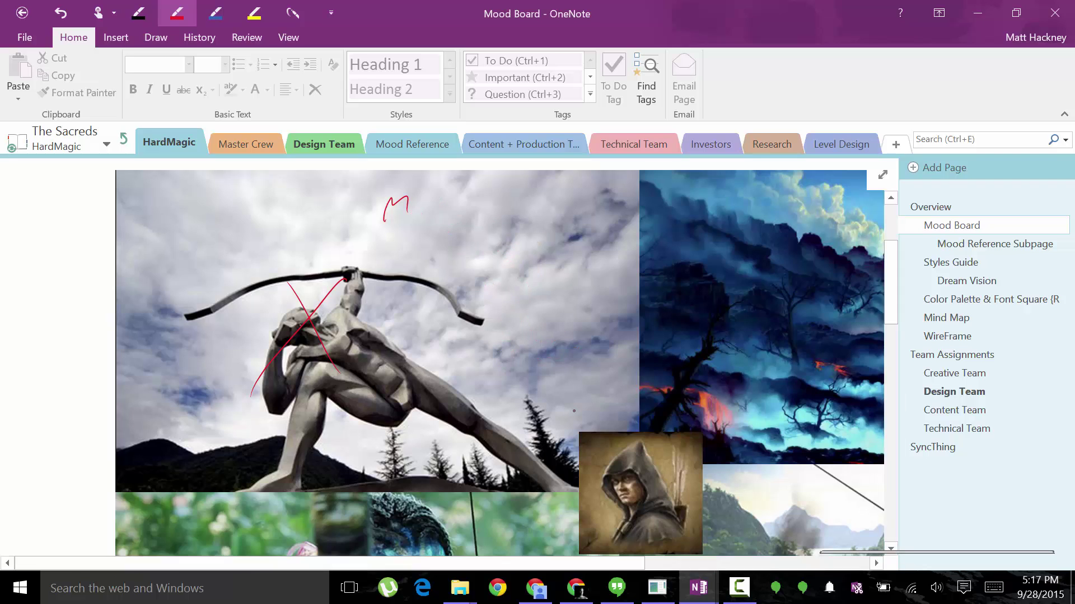
key("ctrl+z")
key("ctrl+z")
key("ctrl+z")
key("ctrl+z")
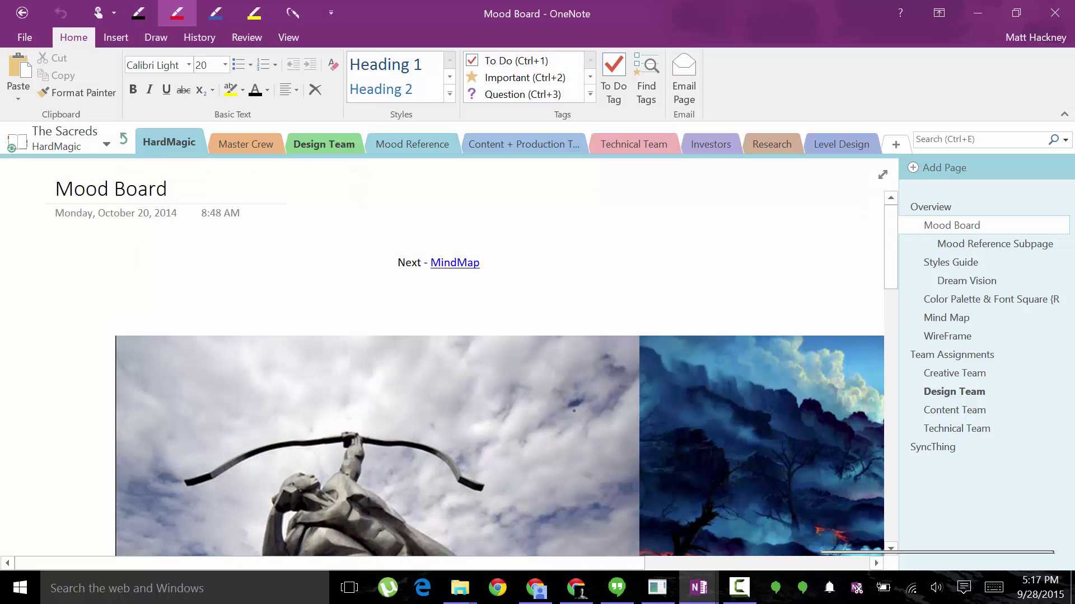
Scroll through the Mood Board page.
scroll(574, 411, "down", 8)
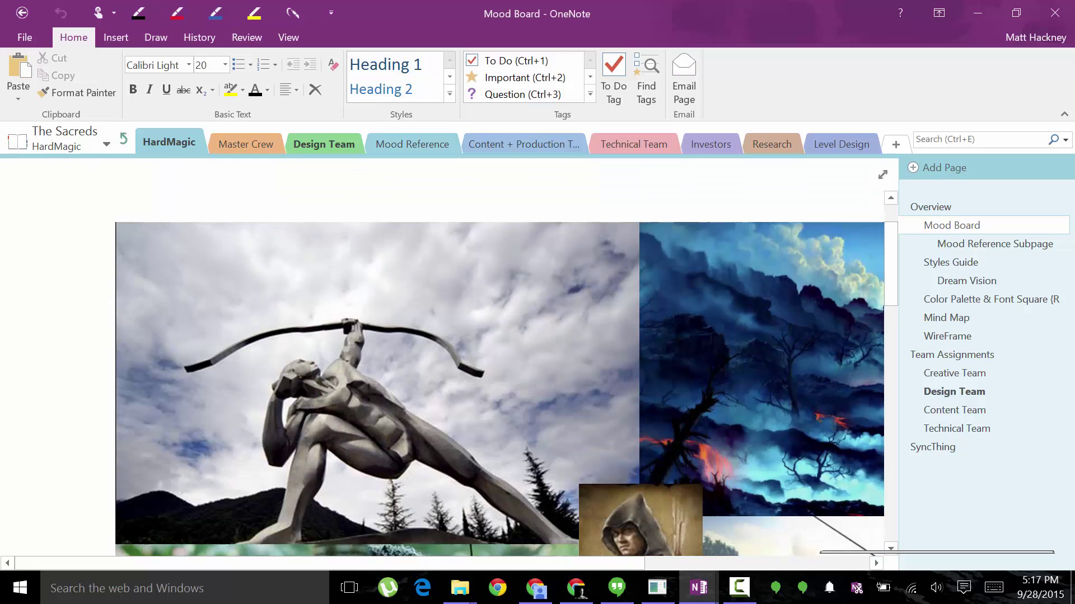
scroll(506, 358, "down", 4)
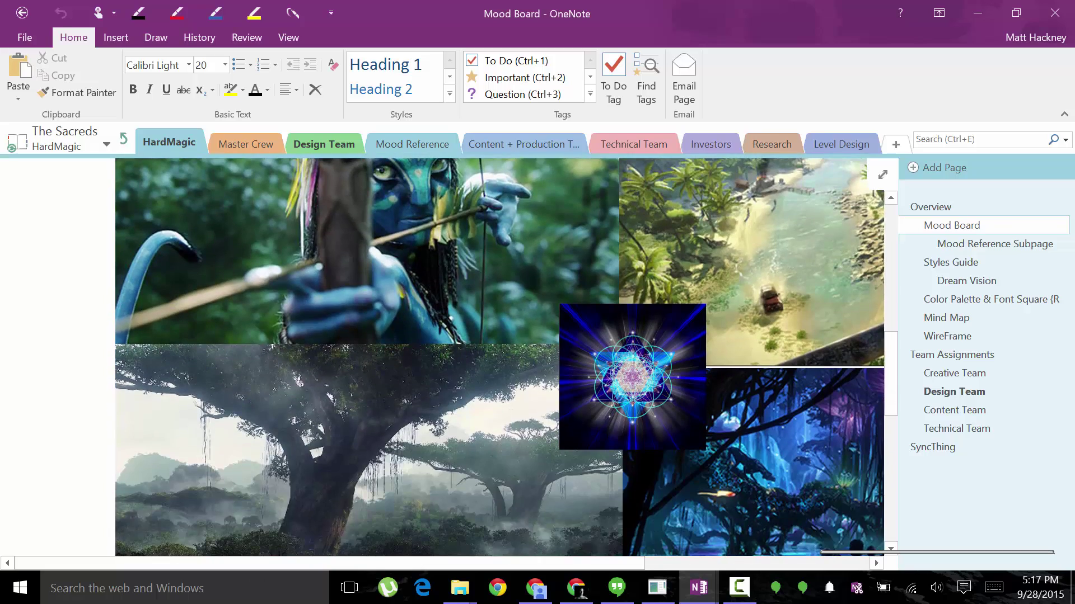
scroll(470, 359, "up", 10)
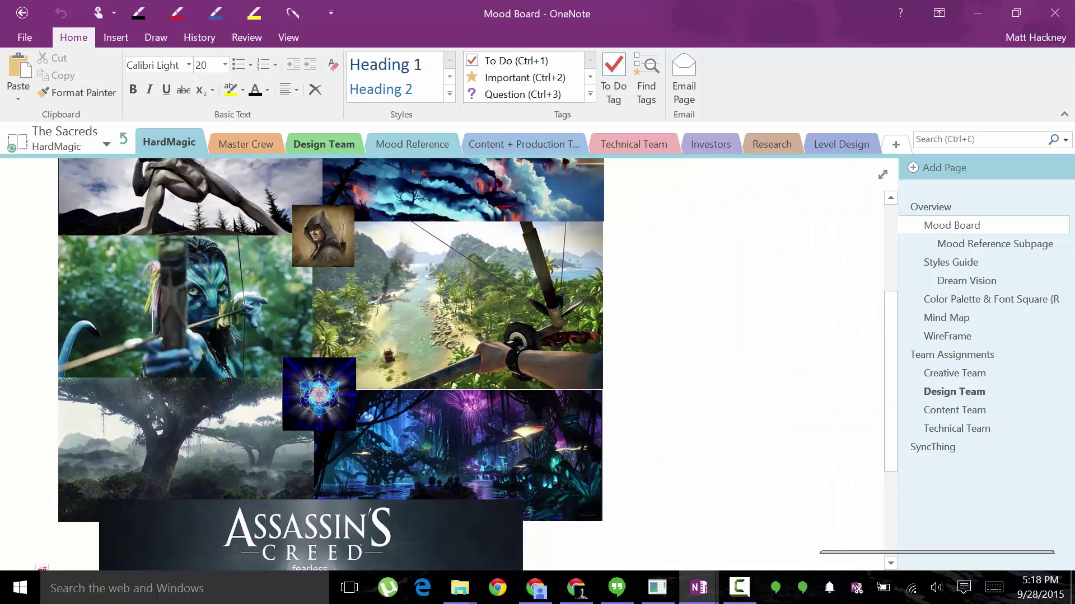
scroll(470, 359, "down", 10)
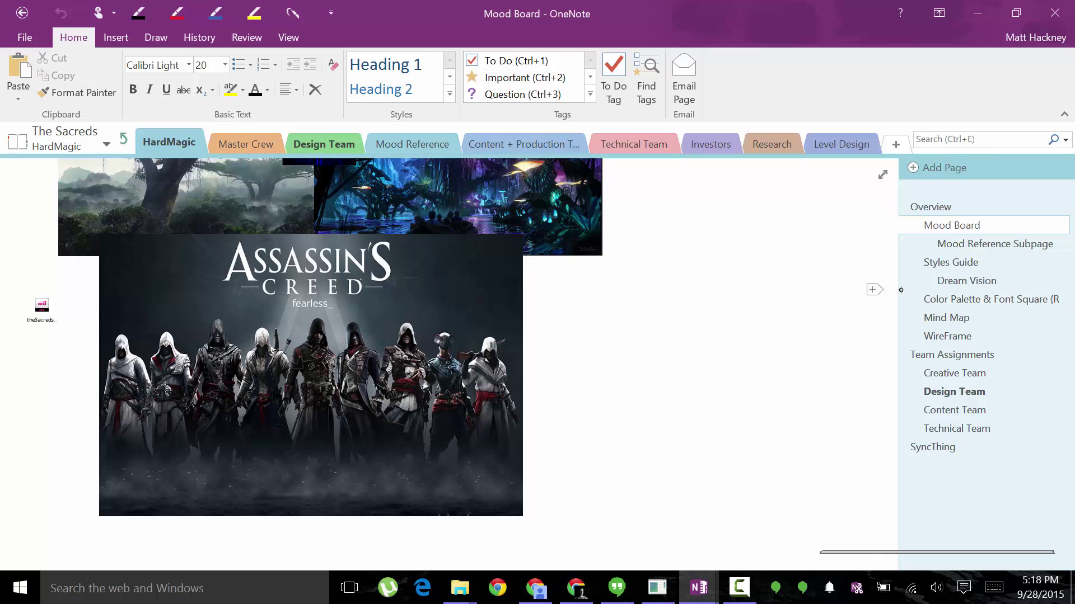
Open the Mood Reference Subpage and scroll through its images and back to the top.
left_click(974, 245)
scroll(860, 315, "down", 3)
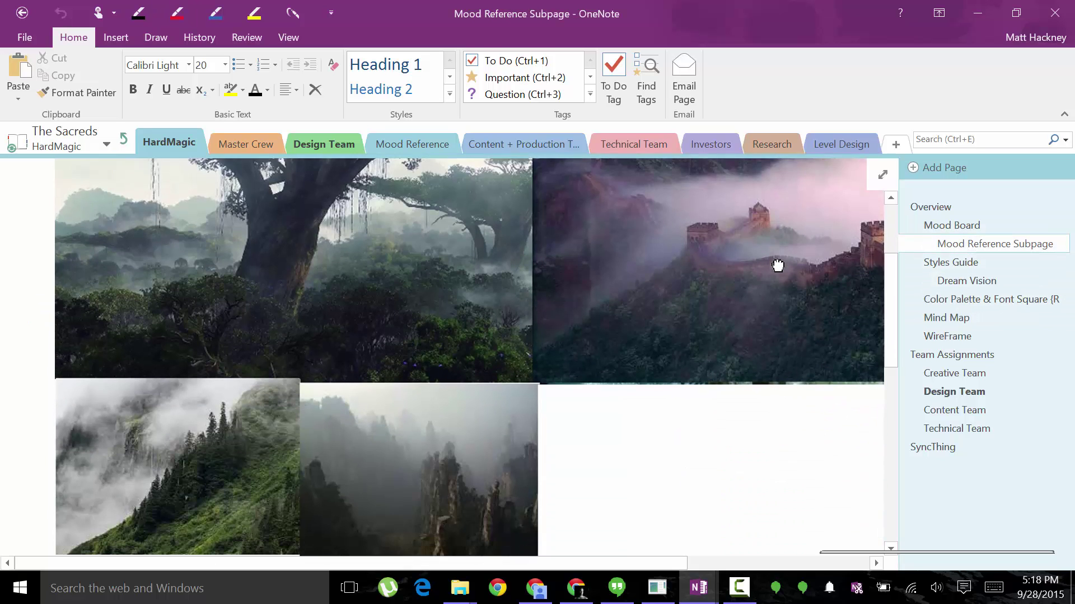
scroll(859, 315, "down", 10)
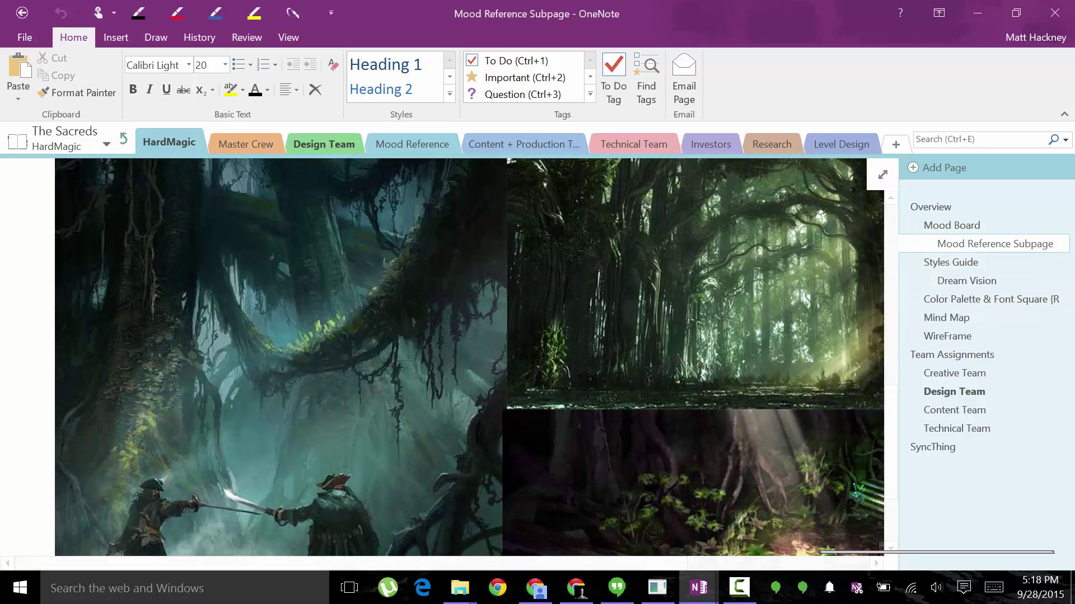
scroll(476, 358, "down", 2)
scroll(476, 358, "up", 8)
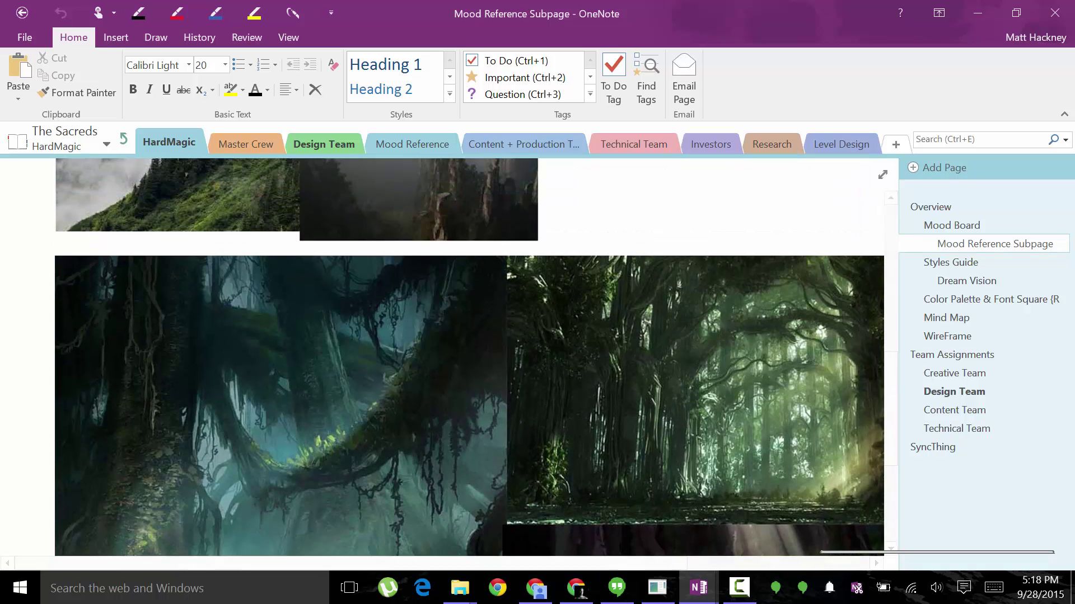
scroll(476, 359, "up", 3)
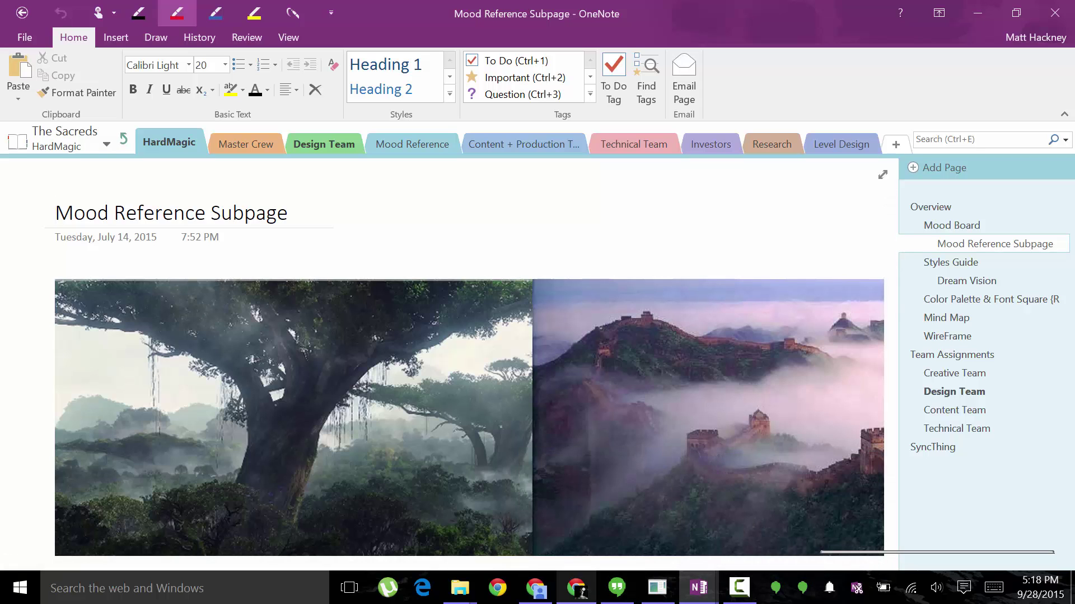
mouse_move(576, 588)
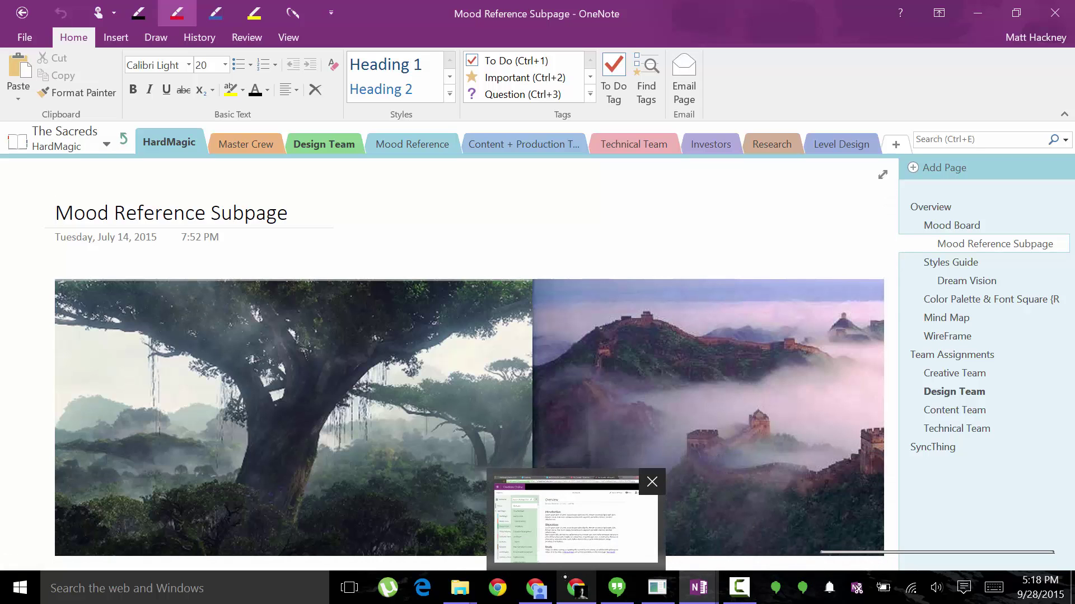